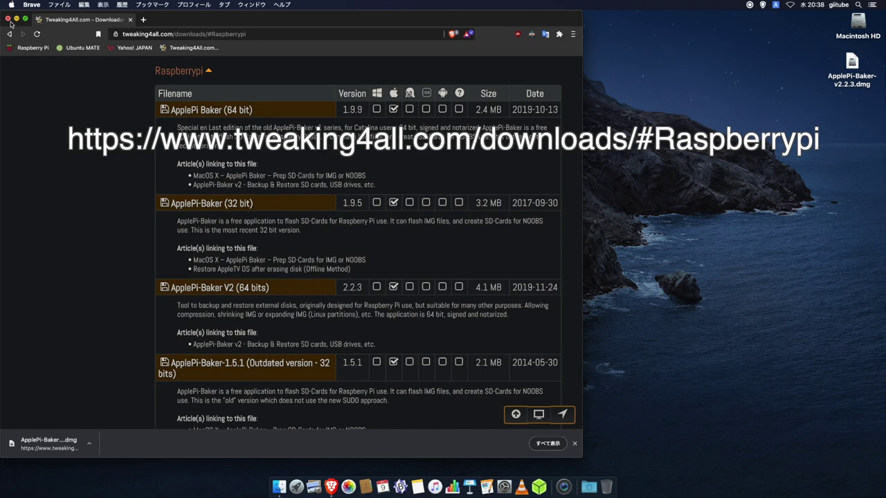
# Step: Install ApplePiBaker into Applications from the ApplePi-Baker-v2.2.3.dmg disk image, and move the image and its mounted volume to the trash
pyautogui.click(8, 19)
pyautogui.click(853, 63)
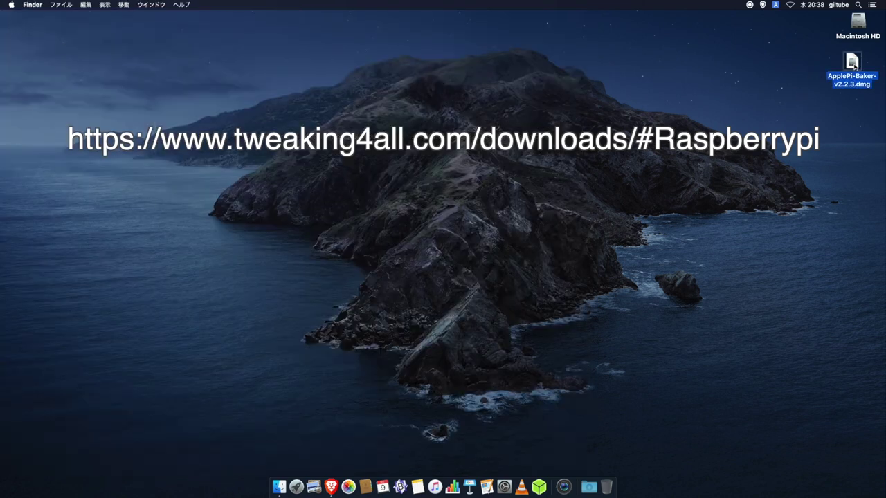
pyautogui.doubleClick(852, 64)
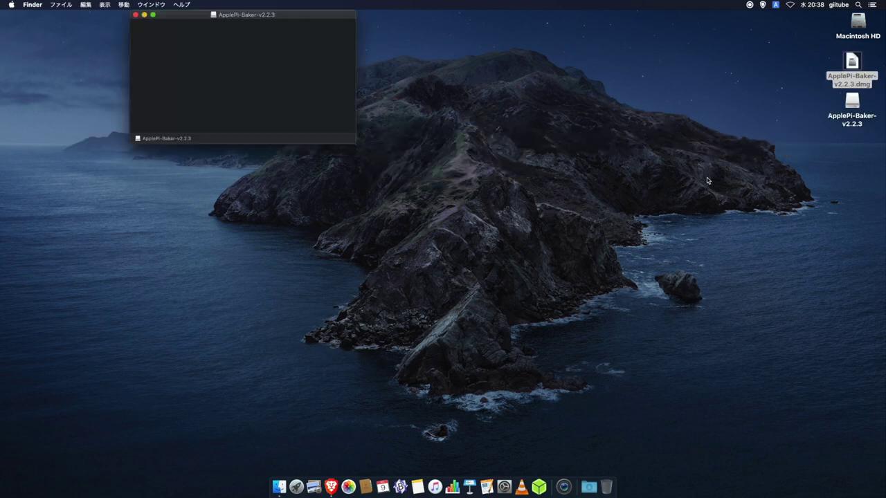
pyautogui.click(182, 63)
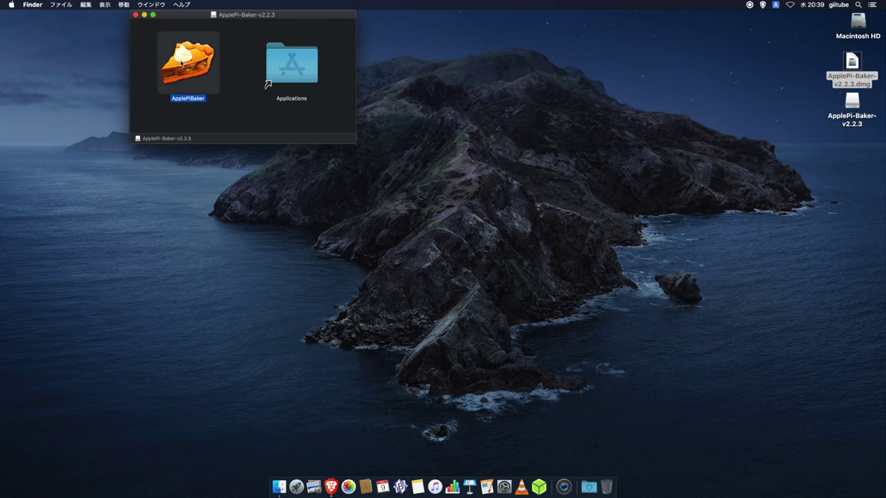
pyautogui.moveTo(182, 64); pyautogui.dragTo(291, 65)
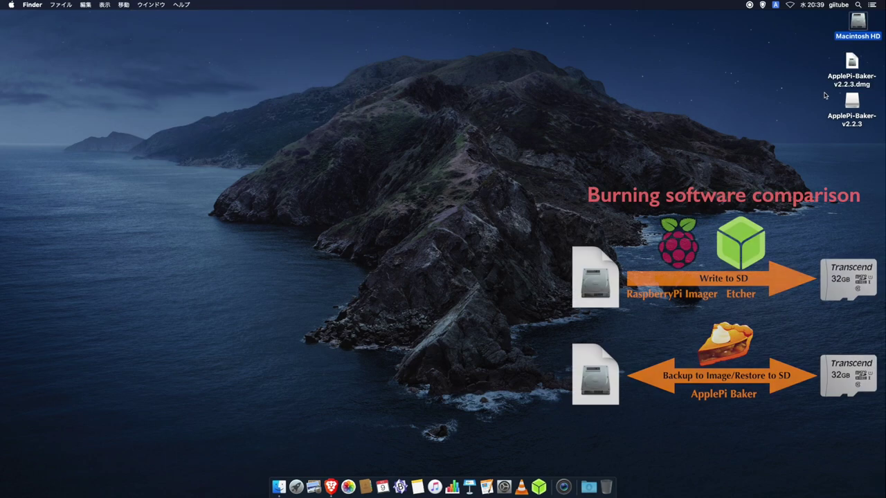
pyautogui.moveTo(820, 65); pyautogui.dragTo(605, 488)
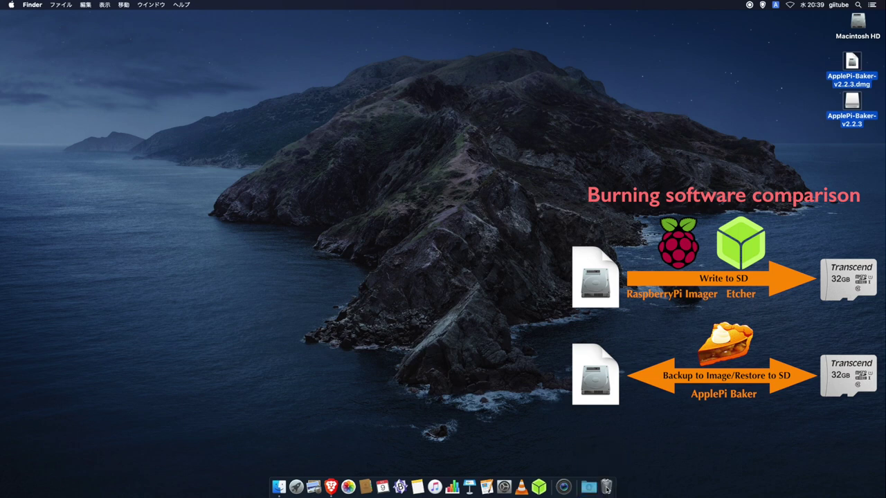
# Step: Add ApplePiBaker from the Applications folder on Macintosh HD to the Dock
pyautogui.doubleClick(858, 24)
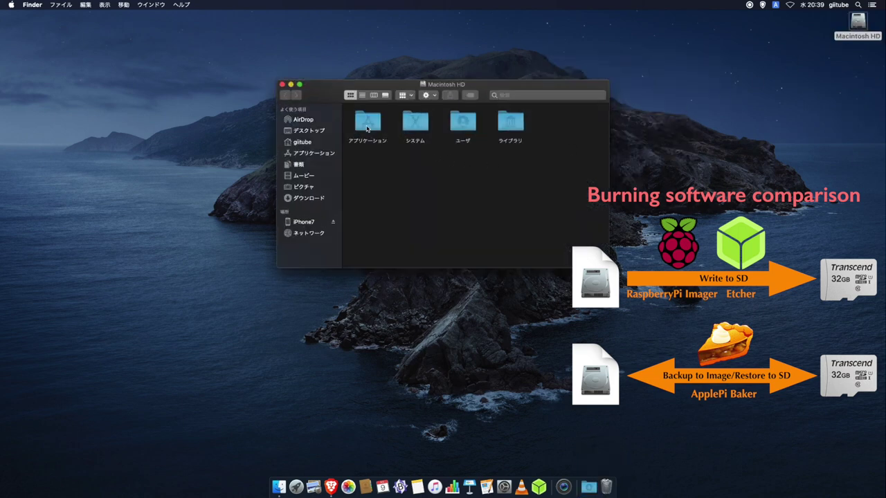
pyautogui.doubleClick(367, 128)
pyautogui.moveTo(423, 153); pyautogui.dragTo(530, 484)
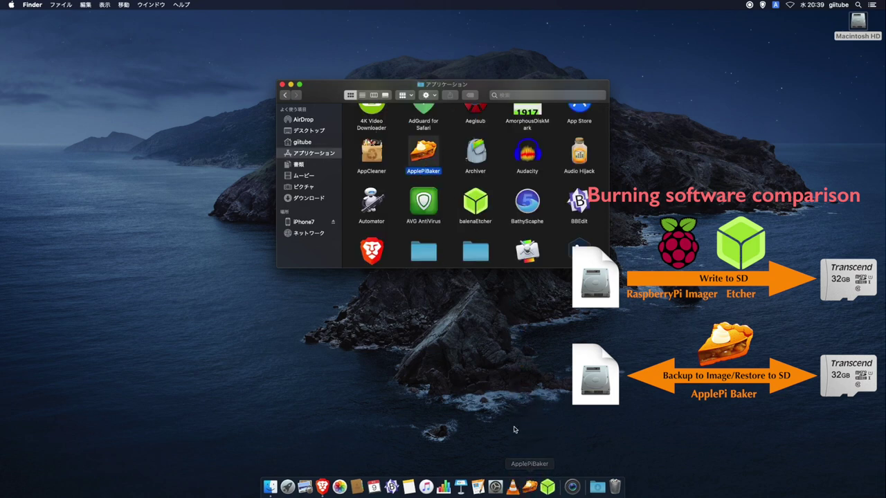
pyautogui.click(282, 83)
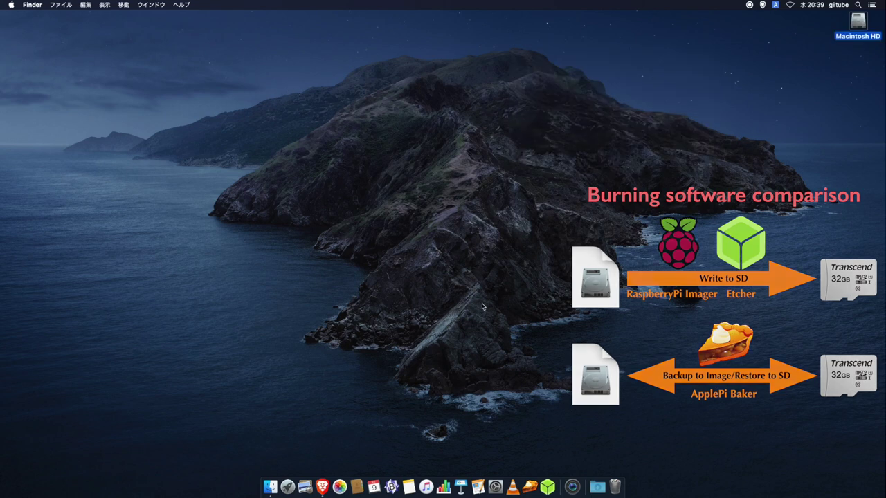
# Step: Launch ApplePiBaker and select the 30 GB TS-RDF5 SD Transcend card (/dev/disk3) as the disk
pyautogui.click(530, 490)
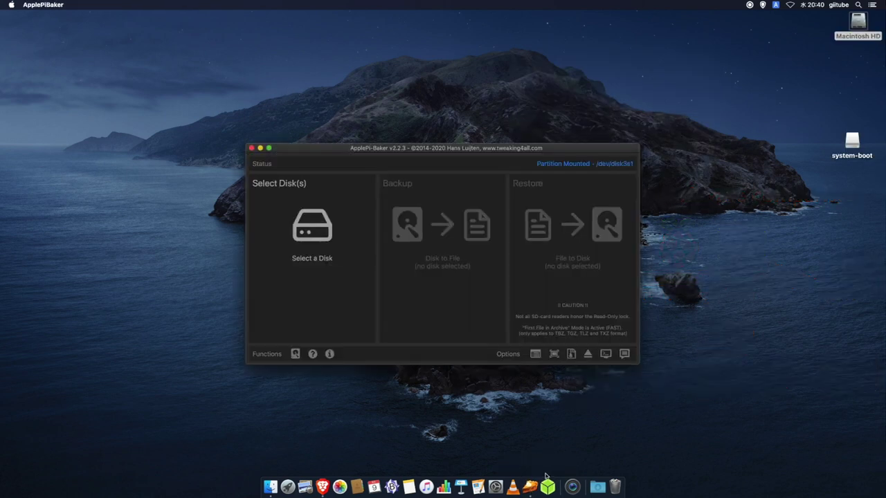
pyautogui.click(318, 240)
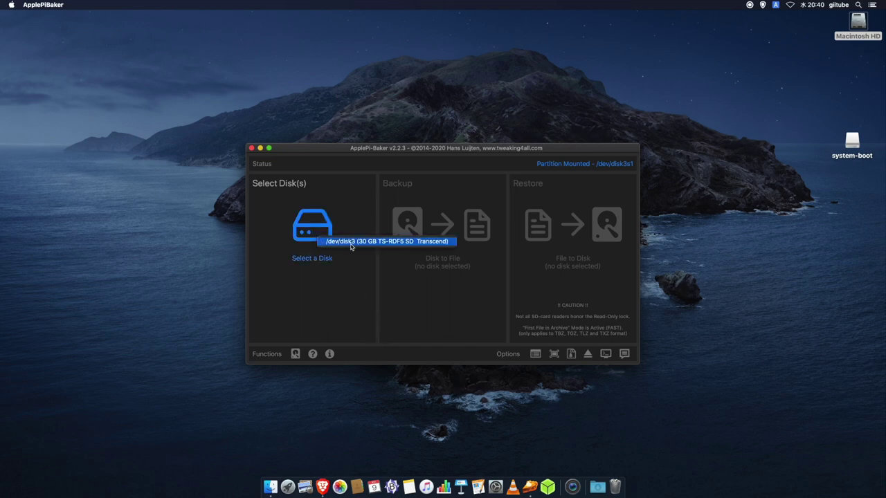
pyautogui.click(351, 242)
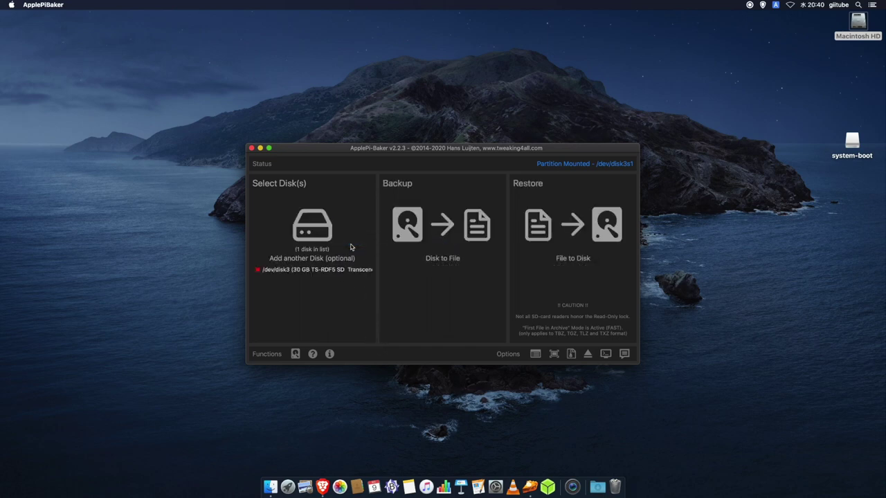
# Step: Back up the selected SD card to the Desktop as backup202009 in IMG format, and reposition the image file on the desktop
pyautogui.click(413, 229)
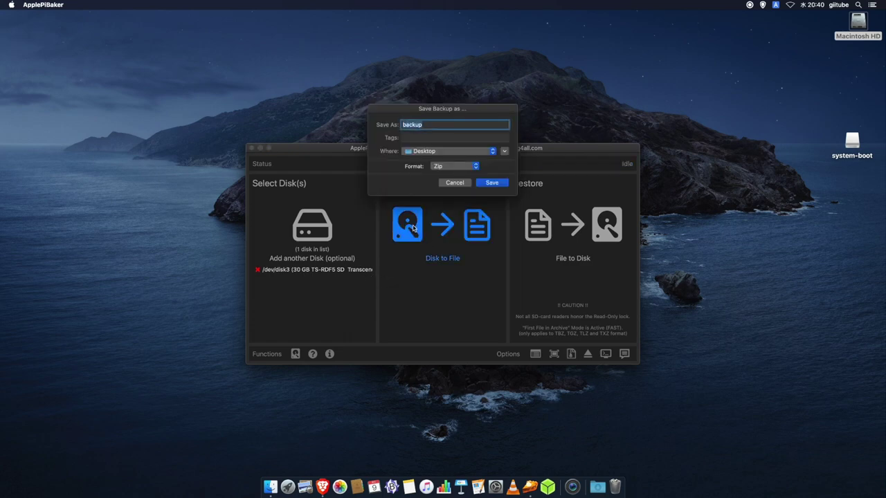
pyautogui.click(446, 167)
pyautogui.click(438, 128)
pyautogui.click(436, 128)
pyautogui.write('202009')
pyautogui.click(490, 185)
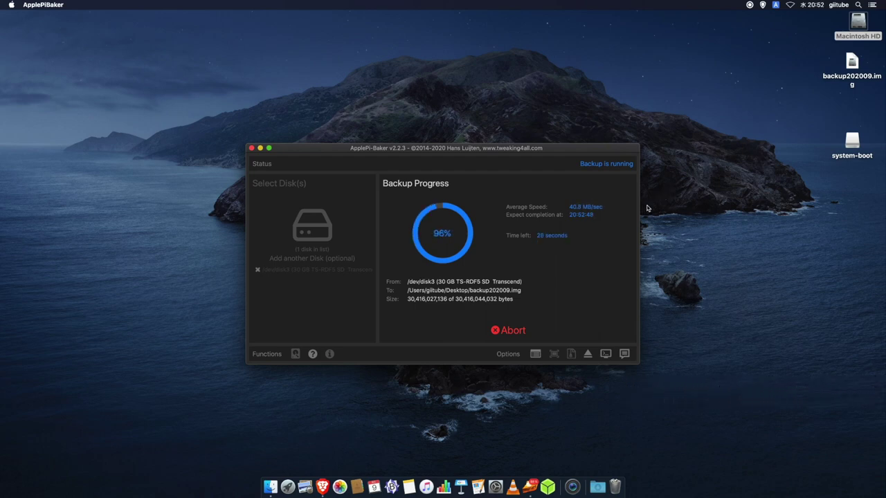
pyautogui.moveTo(851, 66); pyautogui.dragTo(731, 235)
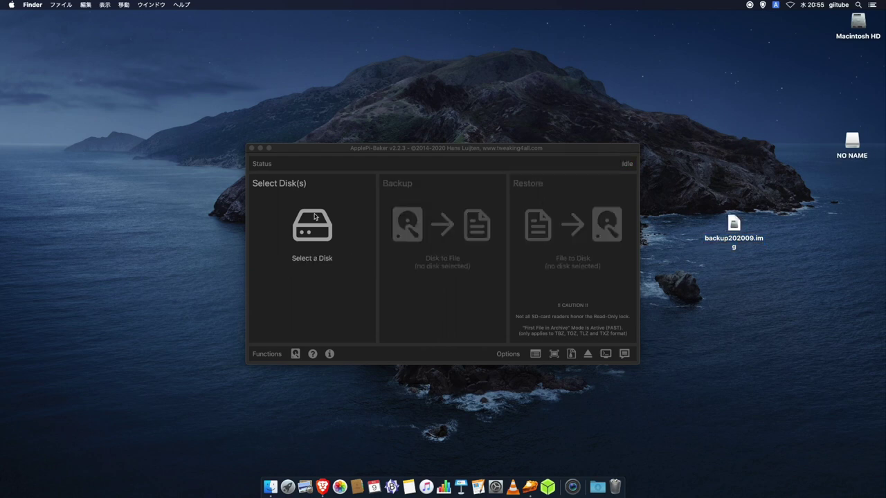
# Step: Start restoring backup202009.img to the 31 GB TS-RDF5 SD Transcend card, abort the restore and close ApplePiBaker
pyautogui.click(315, 224)
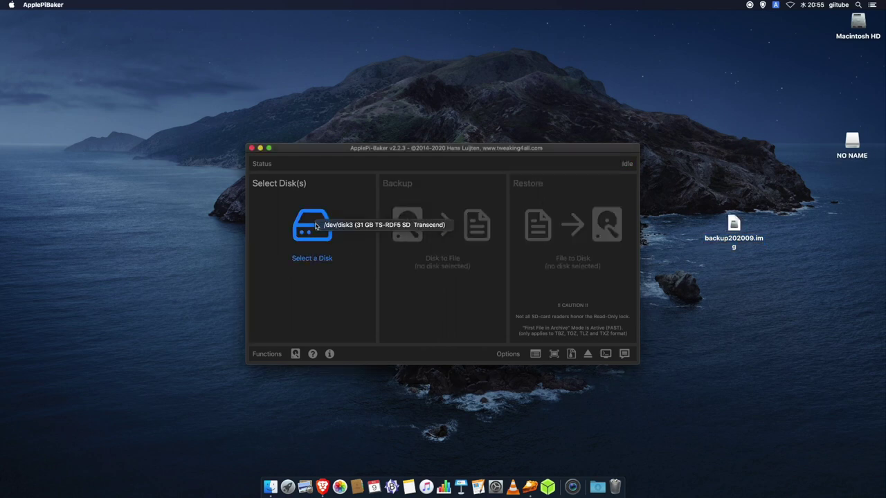
pyautogui.click(334, 227)
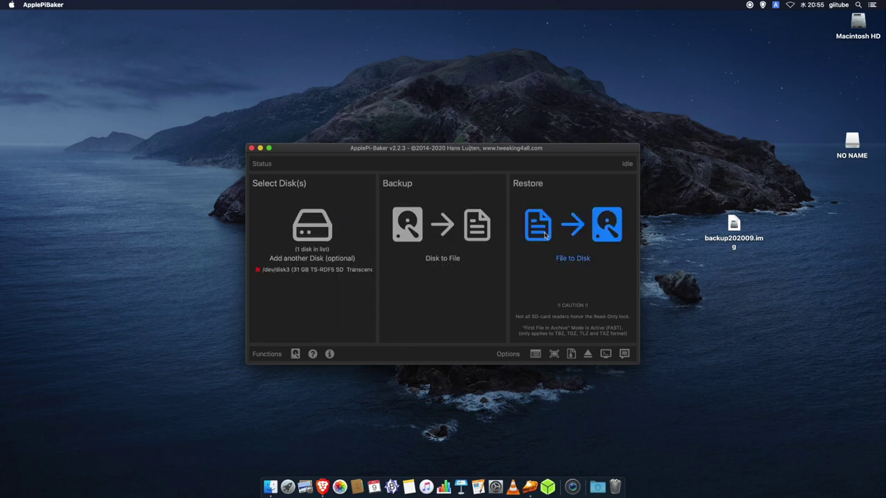
pyautogui.click(544, 235)
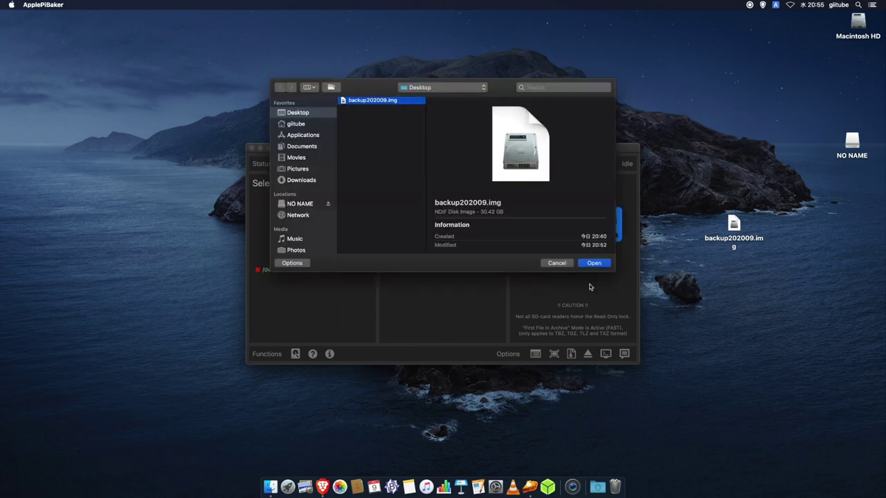
pyautogui.click(594, 264)
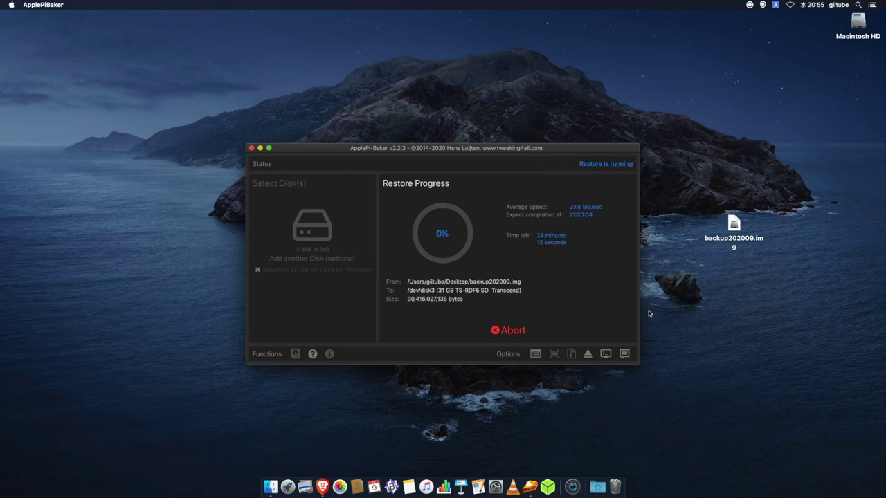
pyautogui.click(516, 333)
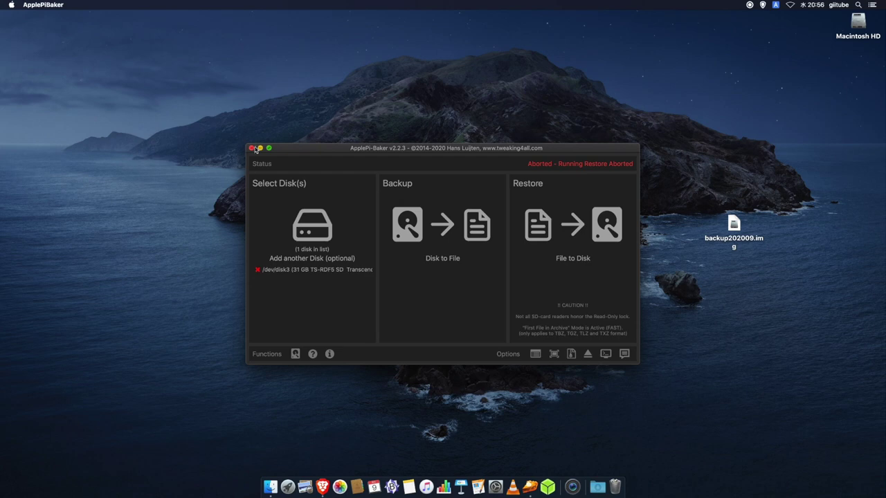
pyautogui.click(252, 148)
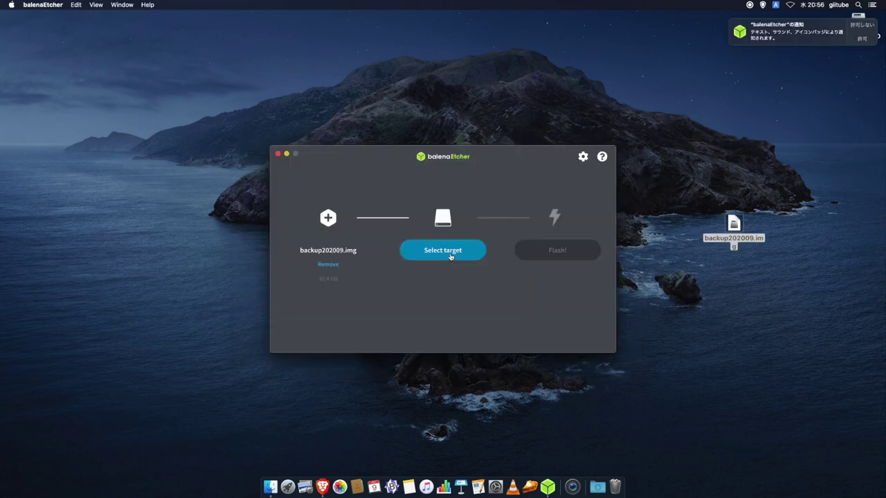
# Step: Flash backup202009.img to the TS-RDF5 SD Transcend Media target at /dev/disk3 with balenaEtcher
pyautogui.click(442, 250)
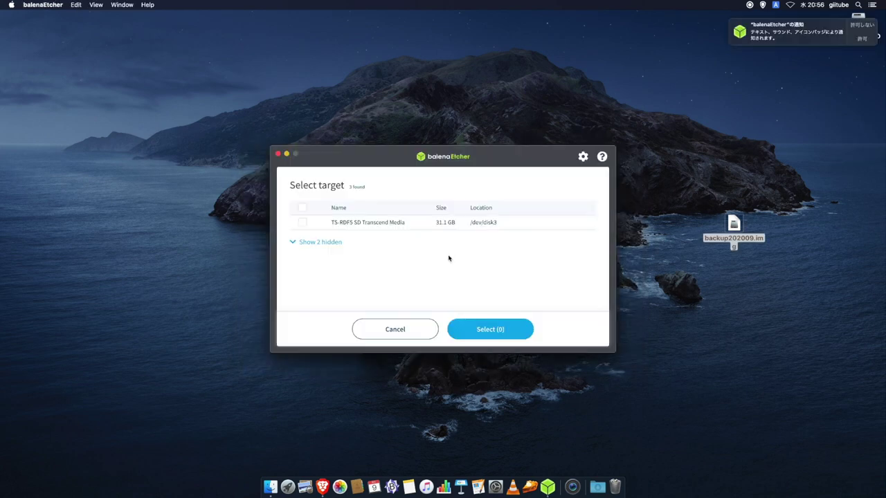
pyautogui.click(417, 229)
pyautogui.click(486, 329)
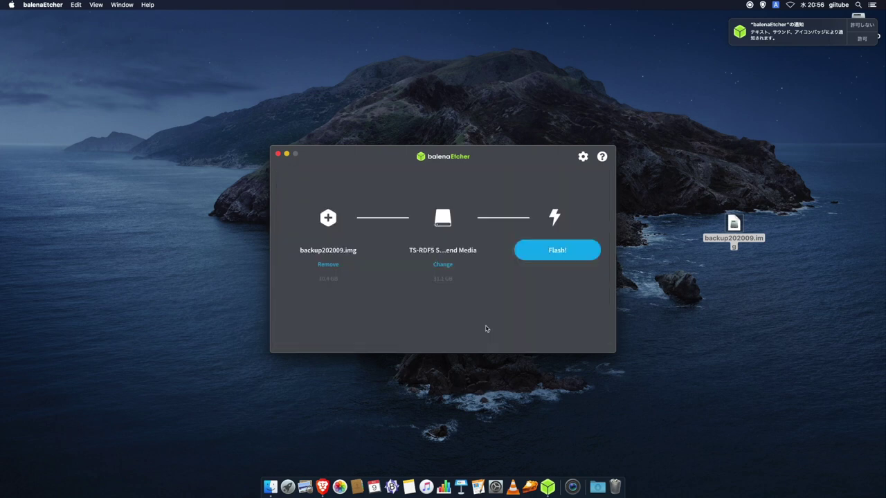
pyautogui.click(550, 263)
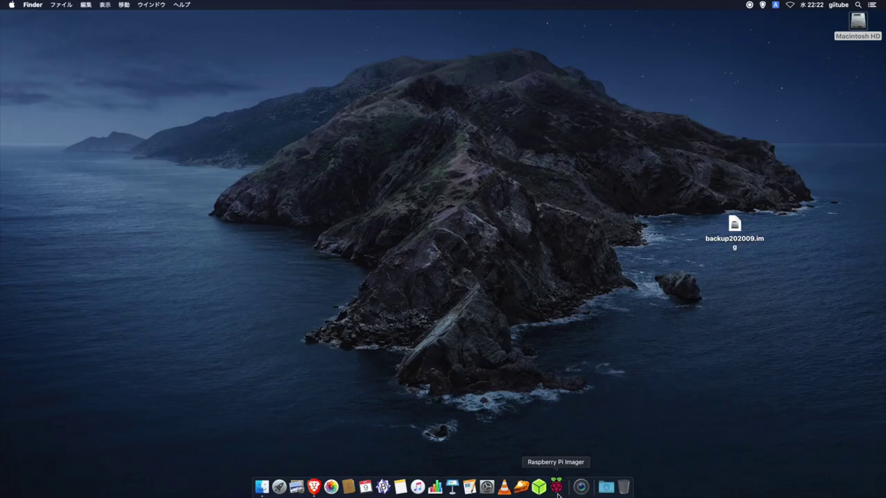
# Step: Launch Raspberry Pi Imager and choose backup202009.img from the Desktop as the custom operating system image
pyautogui.click(557, 487)
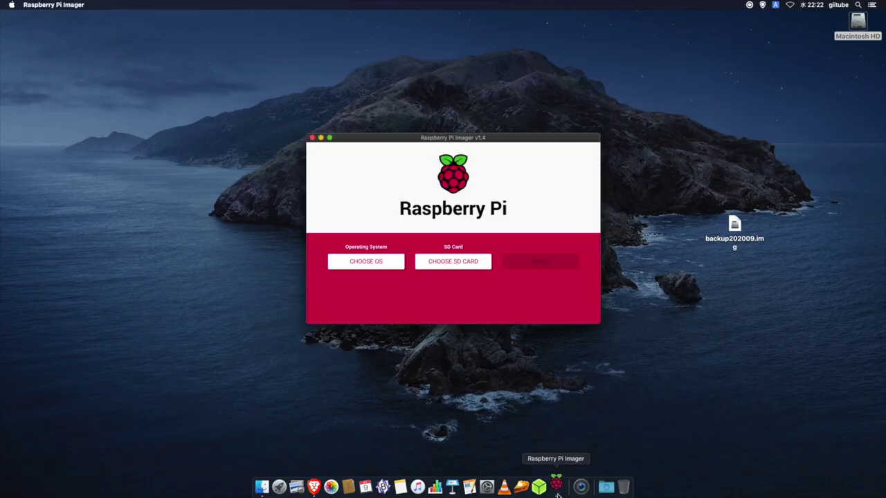
pyautogui.click(374, 266)
pyautogui.scroll(-5, 387, 296)
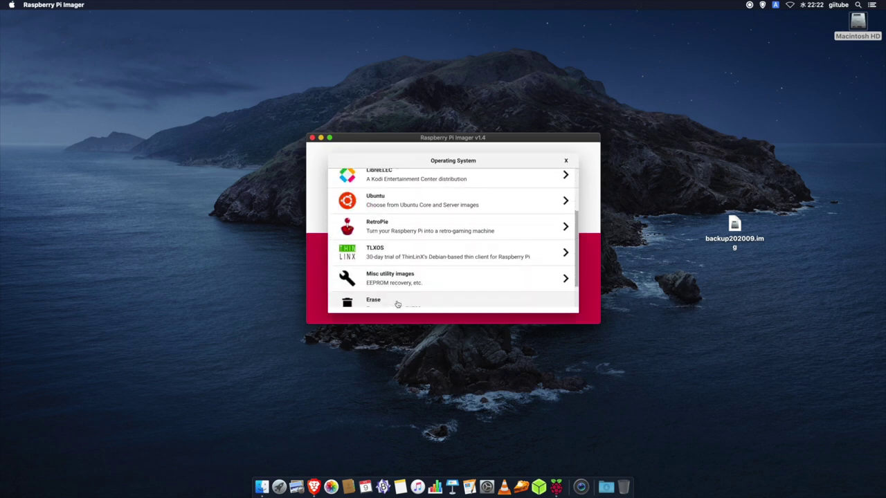
pyautogui.click(397, 300)
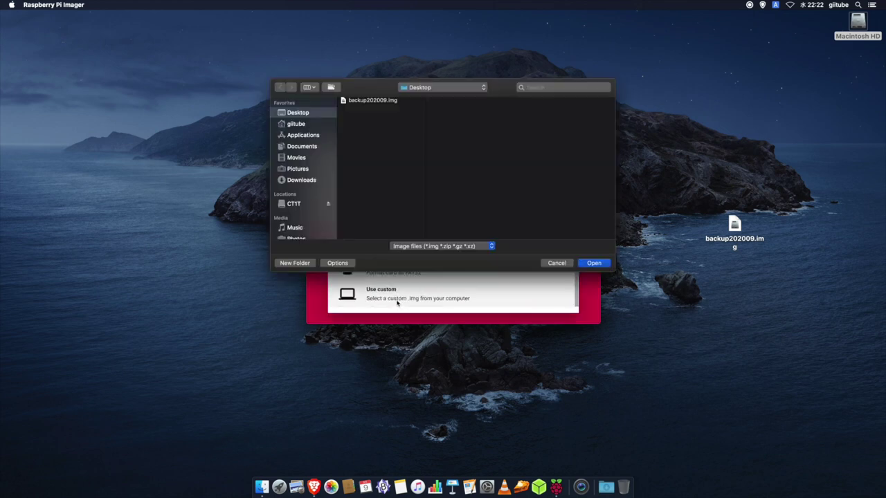
pyautogui.doubleClick(377, 102)
# Step: Write the image to the 31.1 GB TS-RDF5 SD Transcend Media card, accepting the data erasure and entering the account password
pyautogui.click(457, 266)
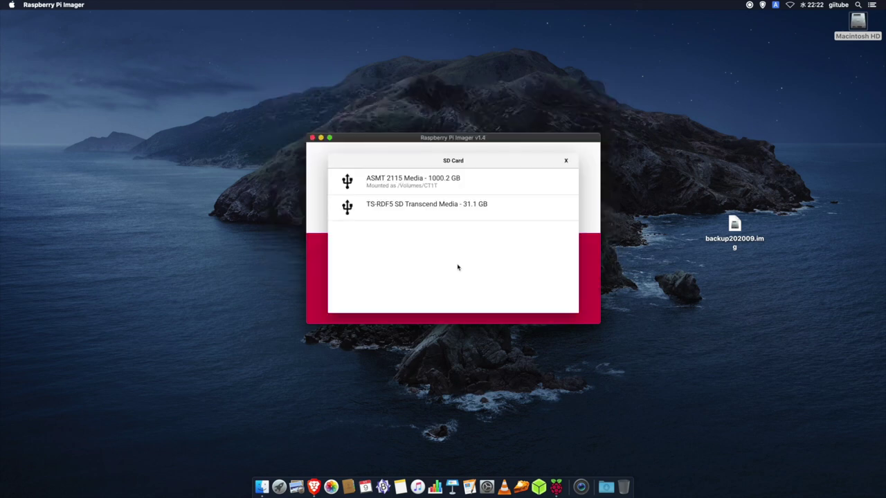
pyautogui.click(419, 212)
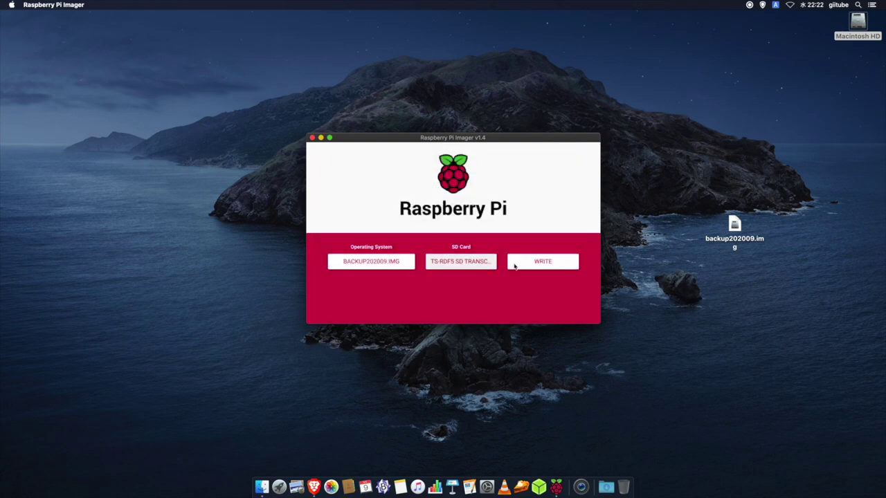
pyautogui.click(535, 266)
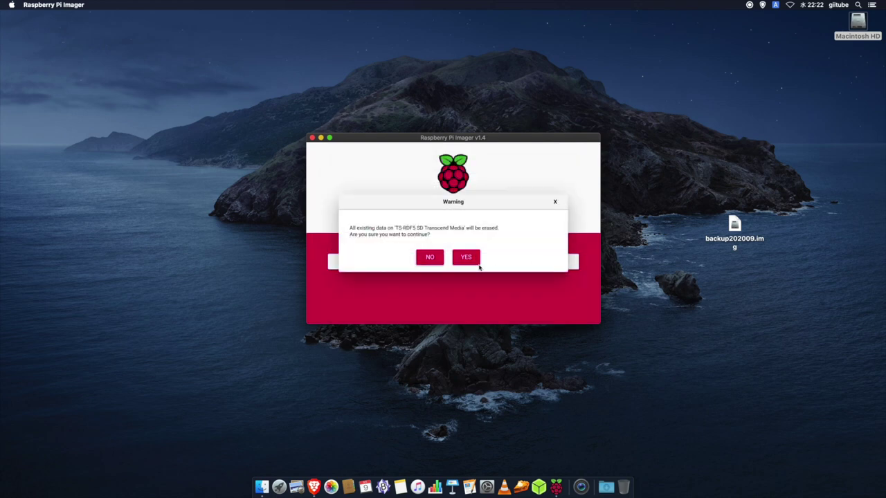
pyautogui.click(467, 257)
pyautogui.write('••••')
pyautogui.click(514, 188)
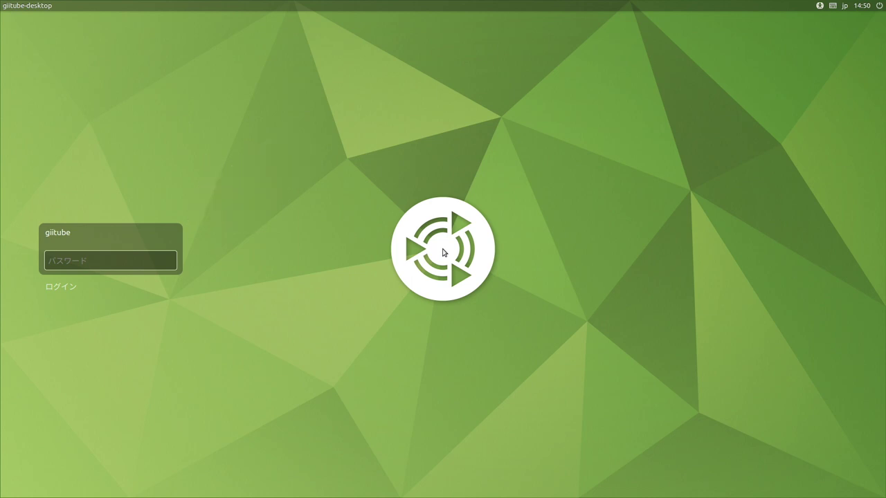
# Step: Log in to the Ubuntu MATE desktop with the account password
pyautogui.write('••')
pyautogui.press('Return')
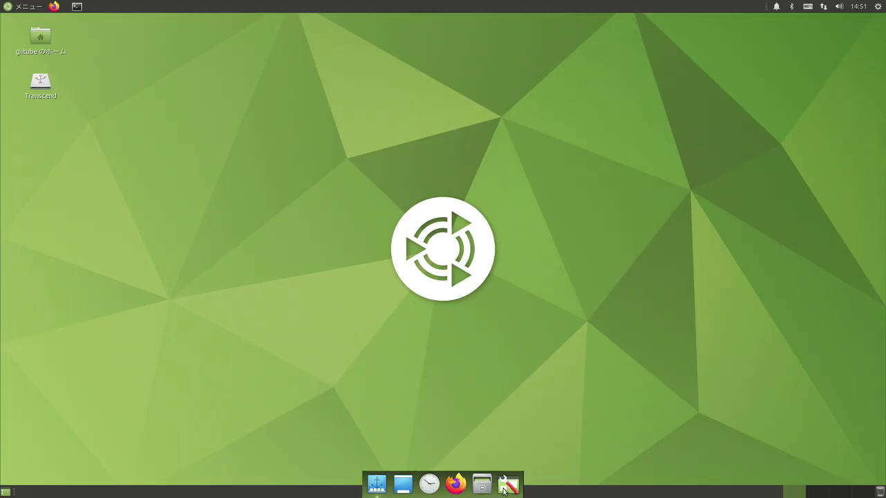
# Step: Open the login screen settings from the Control Center and show the Users settings with the automatic login options
pyautogui.click(506, 486)
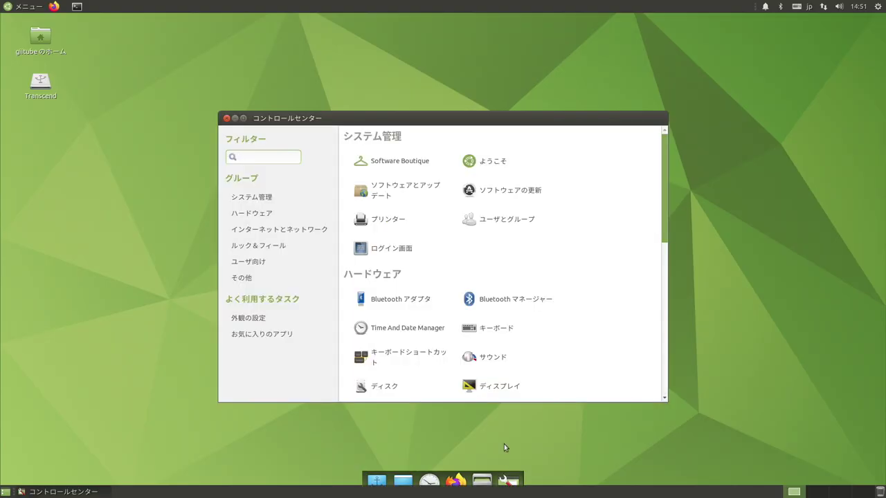
pyautogui.click(381, 249)
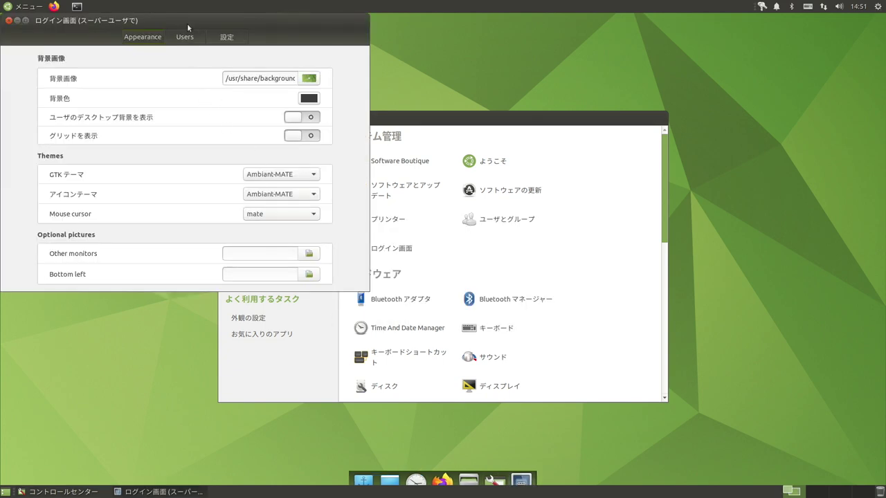
pyautogui.moveTo(187, 24); pyautogui.dragTo(426, 32)
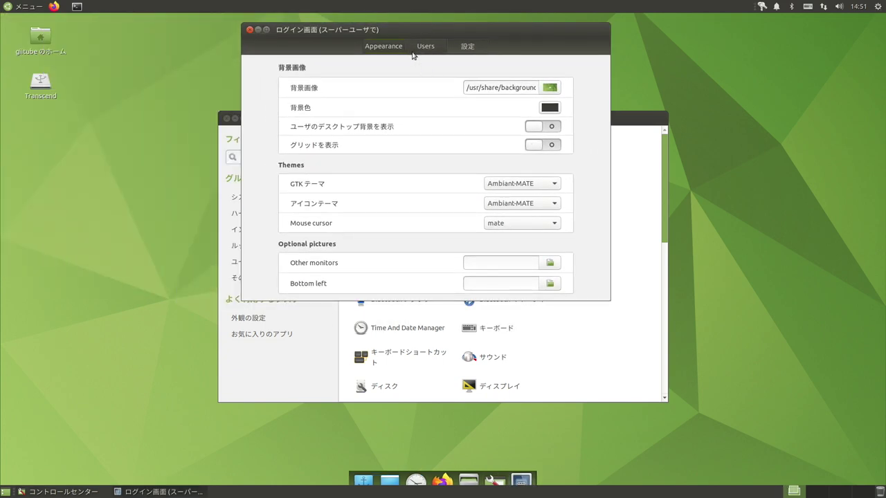
pyautogui.click(429, 49)
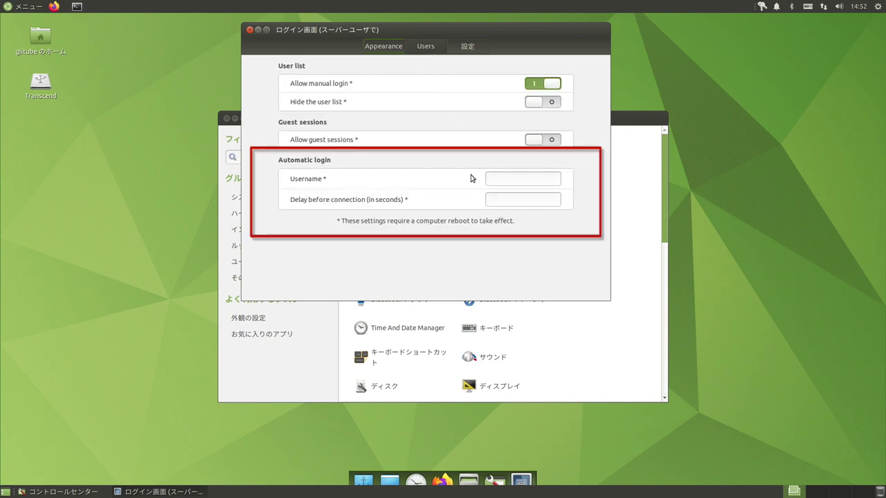
# Step: Set automatic login to the account's username with a connection delay of 0 seconds, and close the login screen settings and Control Center
pyautogui.click(506, 180)
pyautogui.write('giitube')
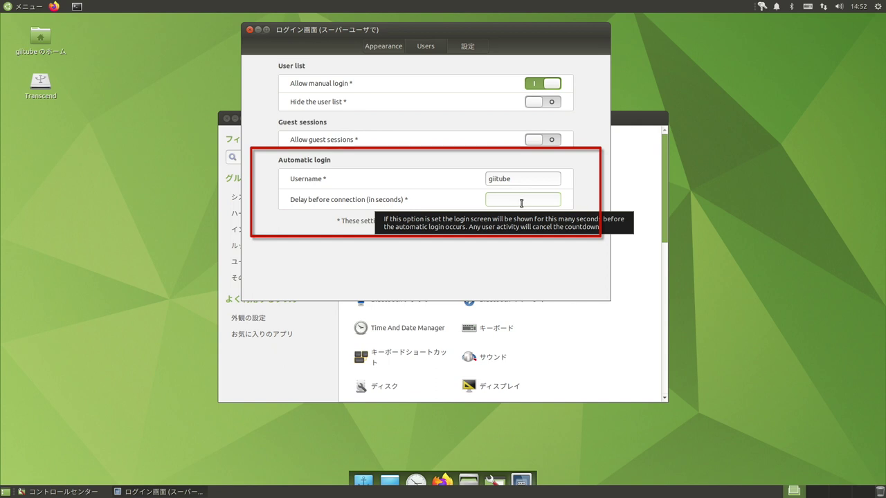
pyautogui.write('0')
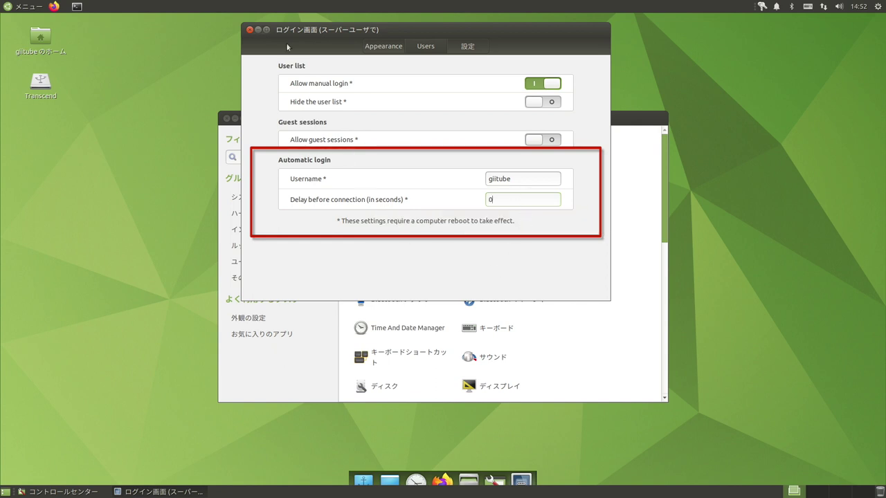
pyautogui.click(250, 29)
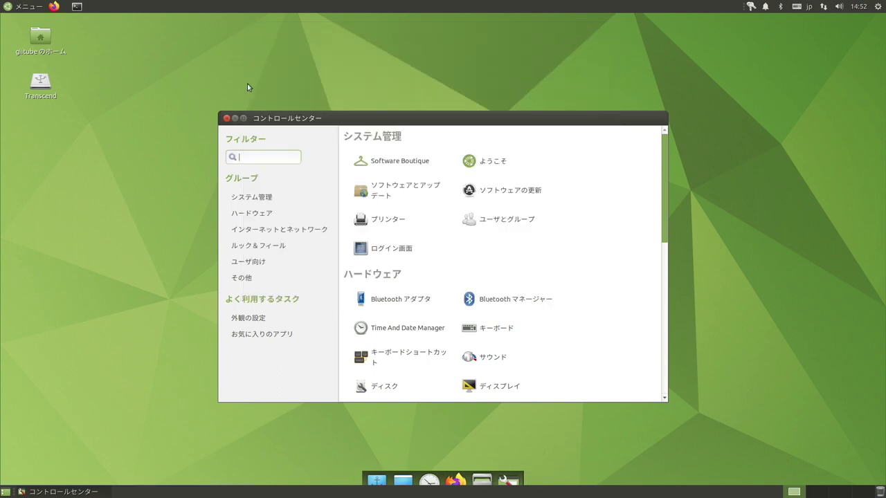
pyautogui.click(226, 119)
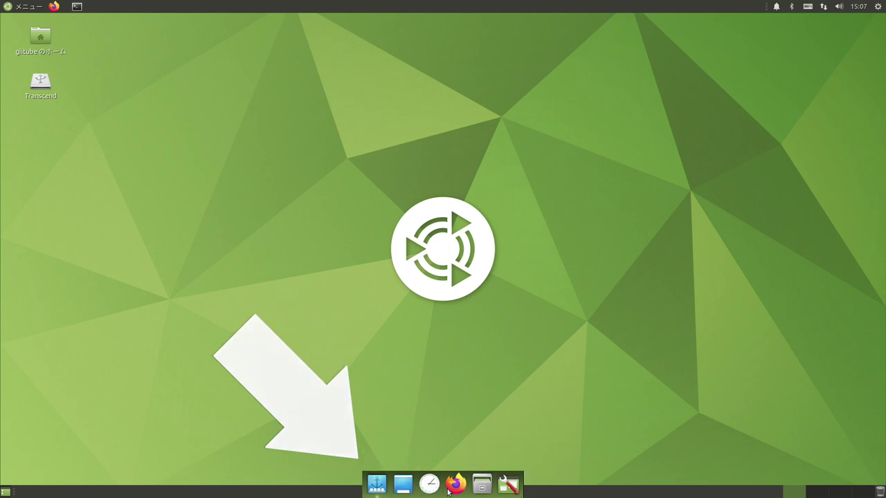
# Step: Increase the dock's icon size to 50 in the dock preferences and close them
pyautogui.rightClick(373, 485)
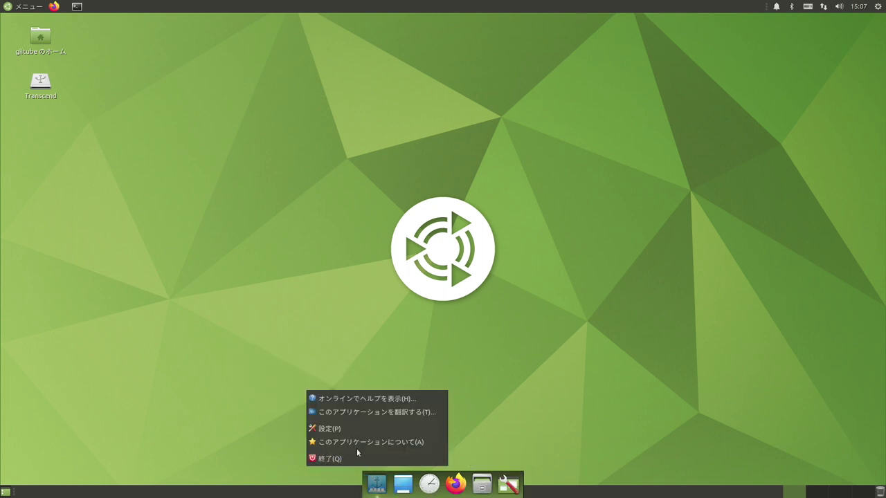
pyautogui.click(350, 428)
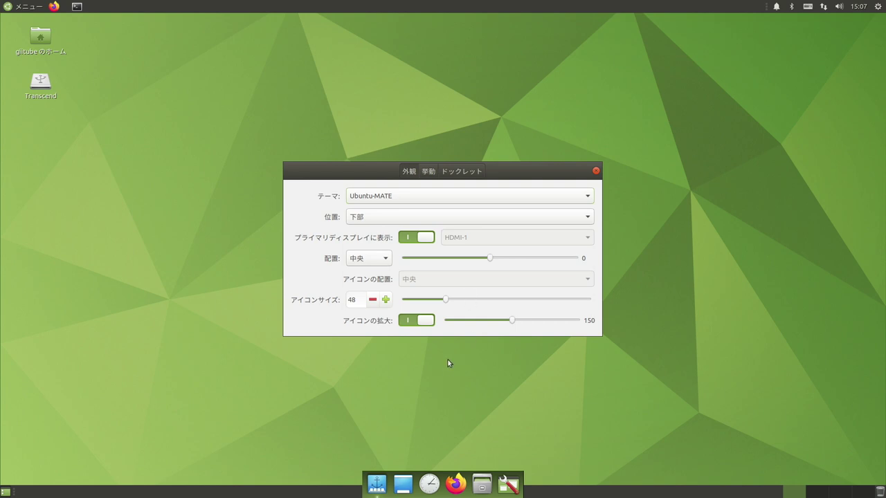
pyautogui.click(386, 300)
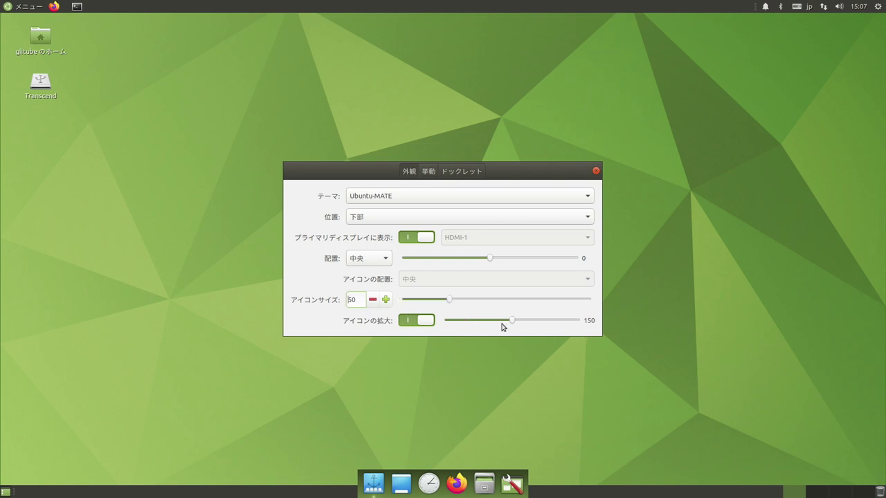
pyautogui.click(596, 171)
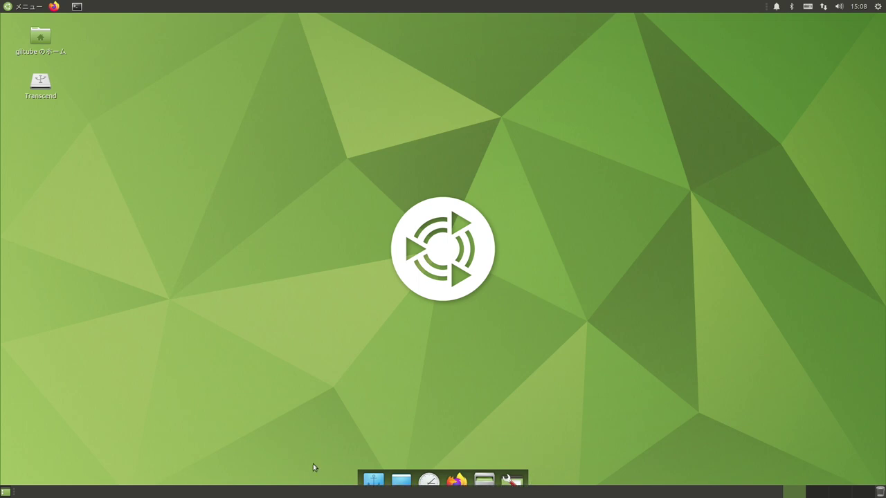
# Step: In MATE Tweak's window settings, switch the window manager to Marco with compositing enabled (コンポジット有効)
pyautogui.click(512, 488)
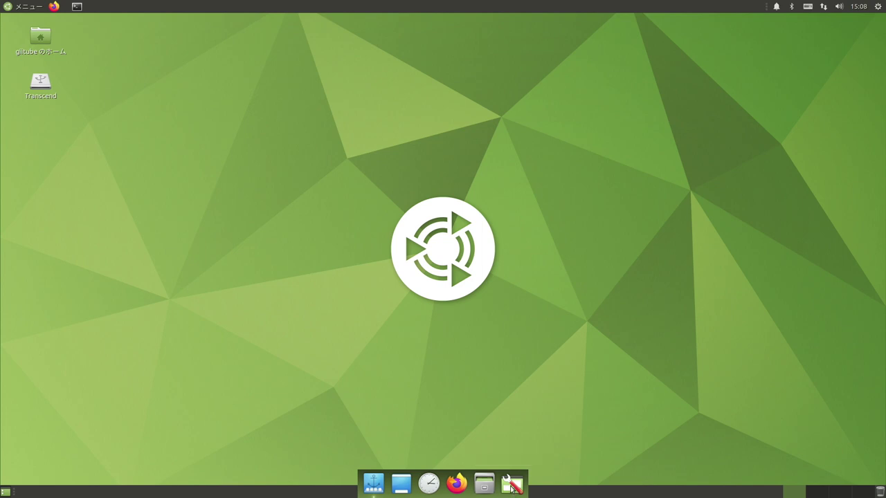
pyautogui.scroll(-5, 383, 252)
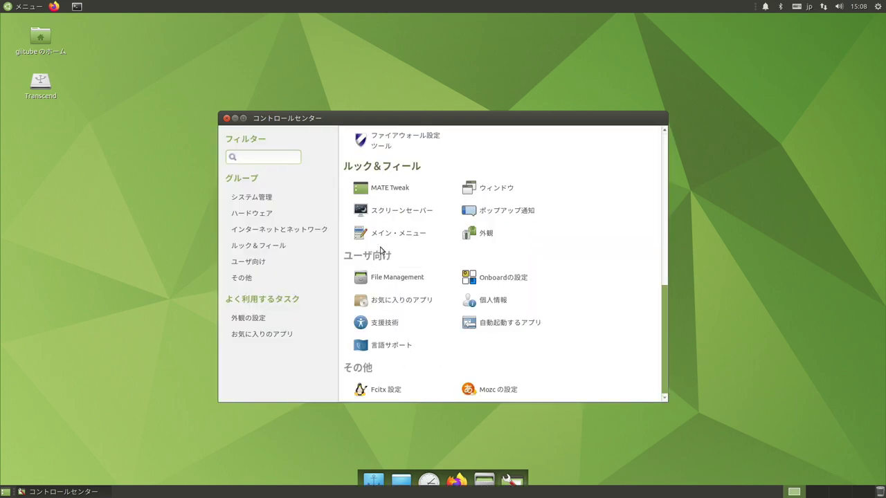
pyautogui.click(382, 193)
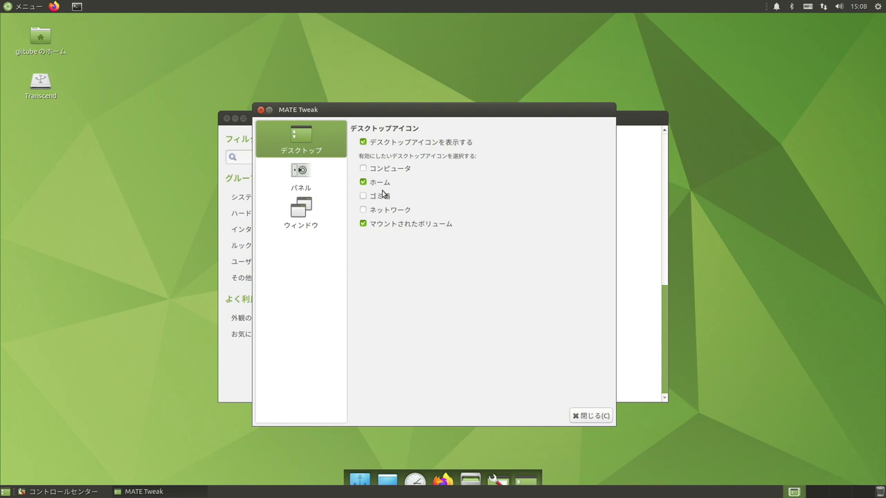
pyautogui.click(323, 208)
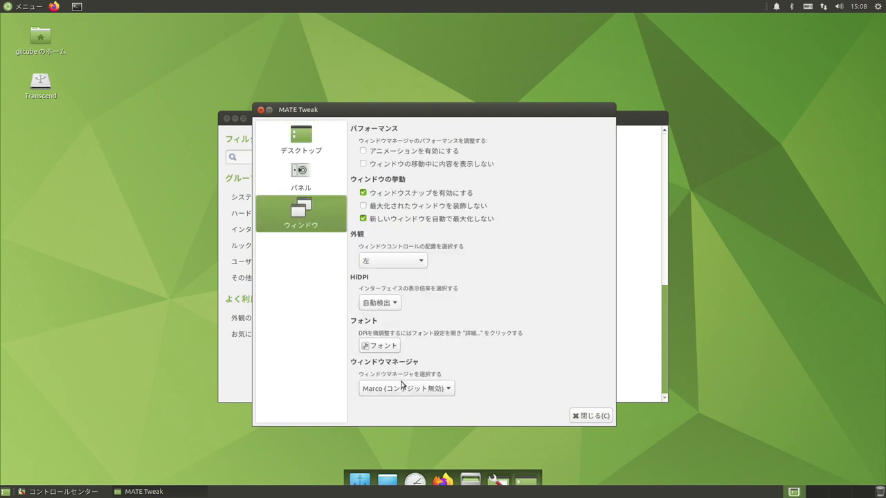
pyautogui.click(443, 391)
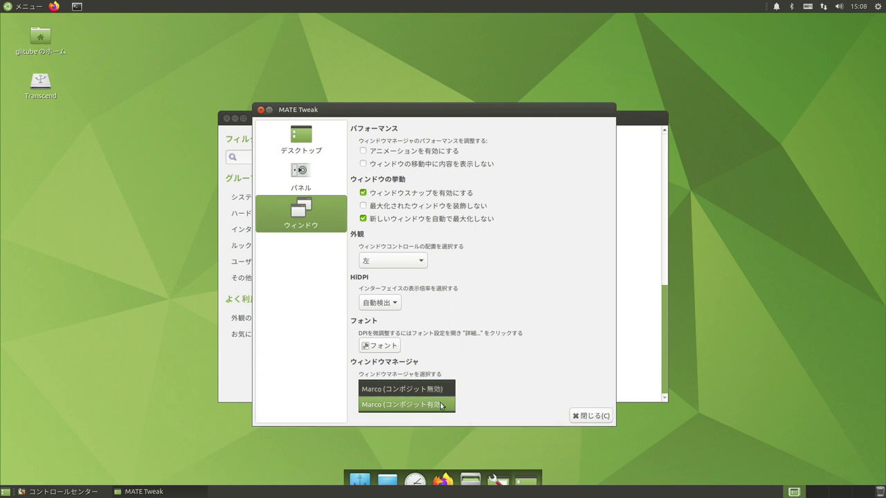
pyautogui.click(440, 405)
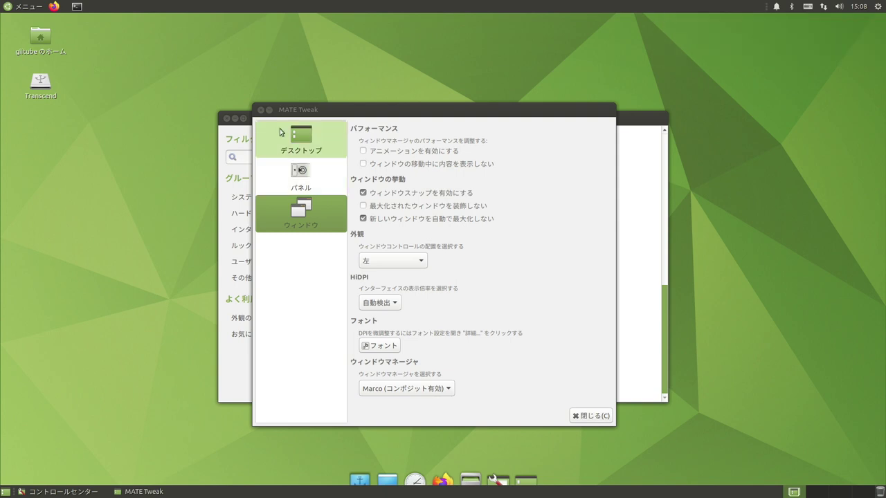
pyautogui.click(260, 110)
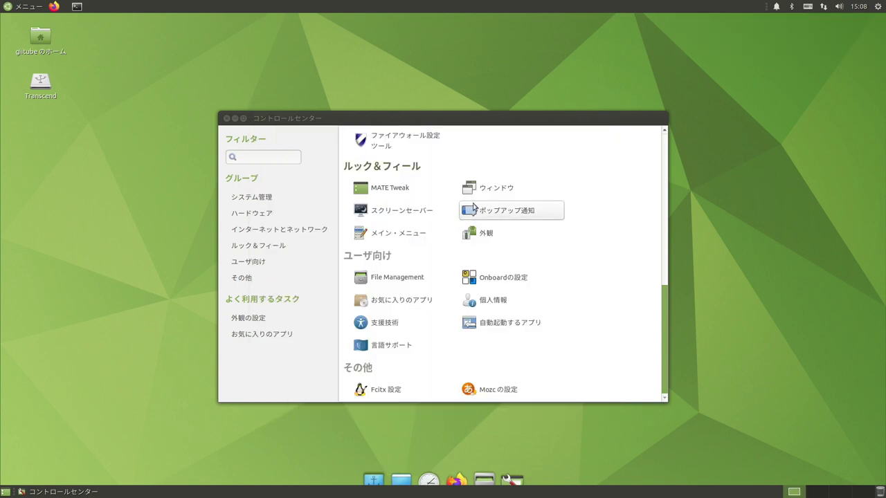
# Step: Enable the software compositing window manager in the Control Center's window preferences and close the dialog
pyautogui.click(477, 188)
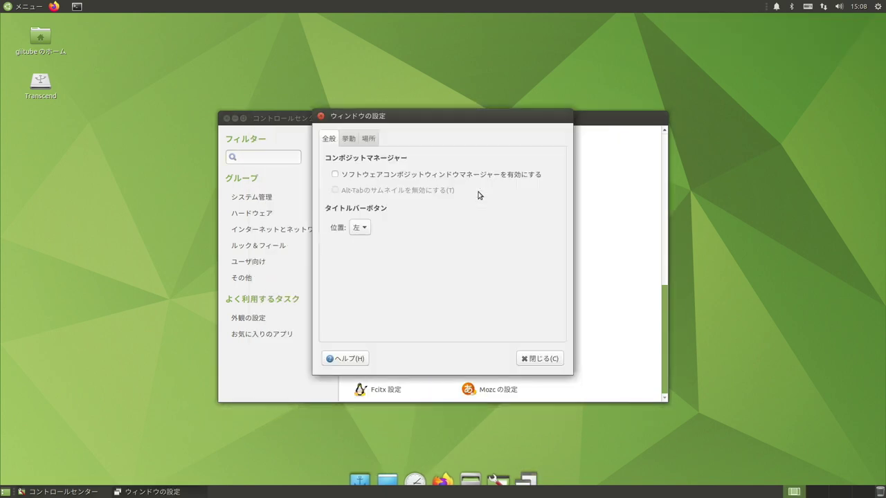
pyautogui.click(335, 176)
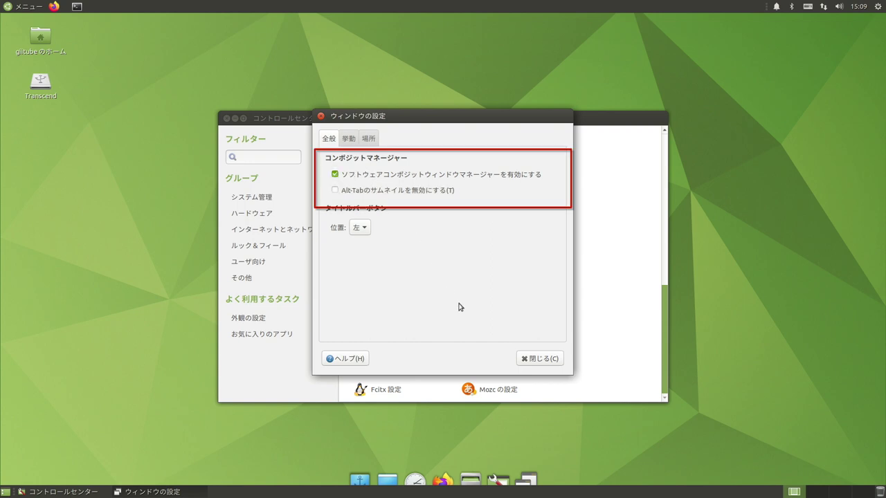
pyautogui.click(517, 360)
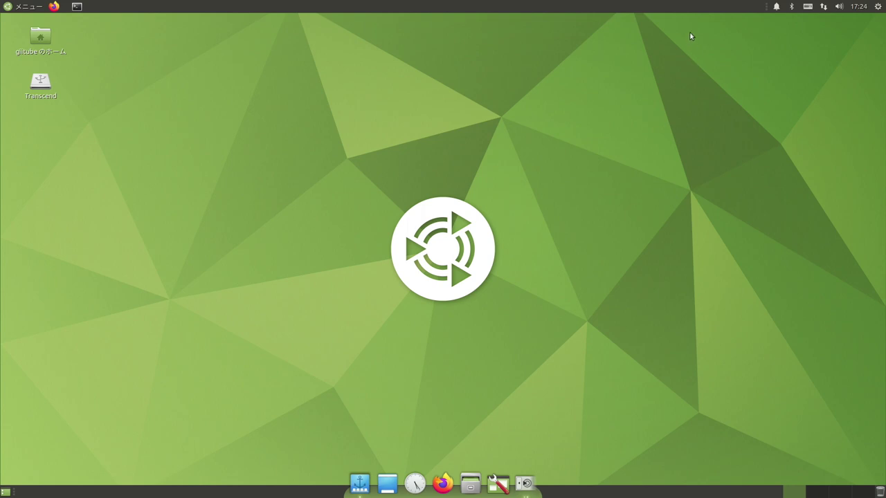
# Step: Find the hardware sensor monitor applet by searching for "temp" and add it to the upper desktop panel
pyautogui.rightClick(685, 10)
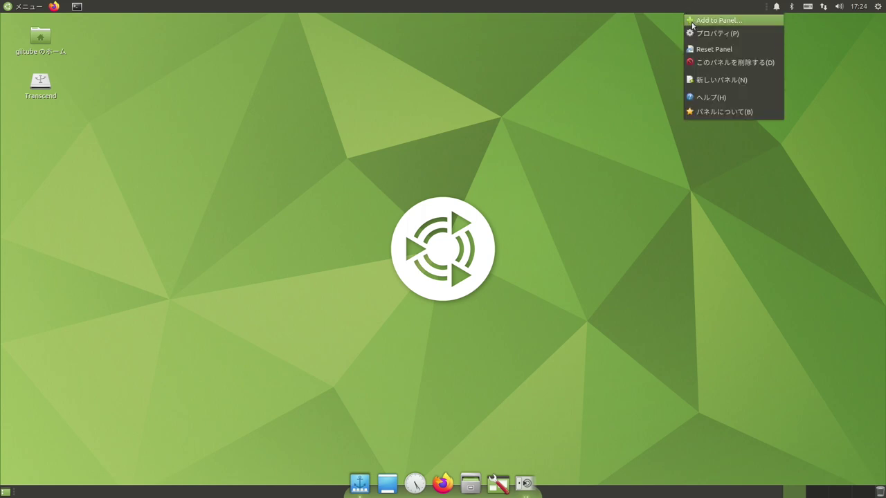
pyautogui.click(692, 23)
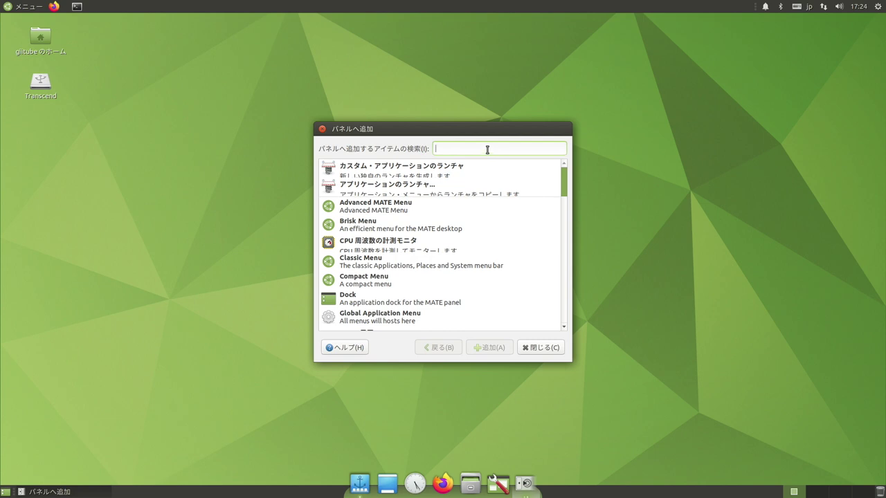
pyautogui.write('temp')
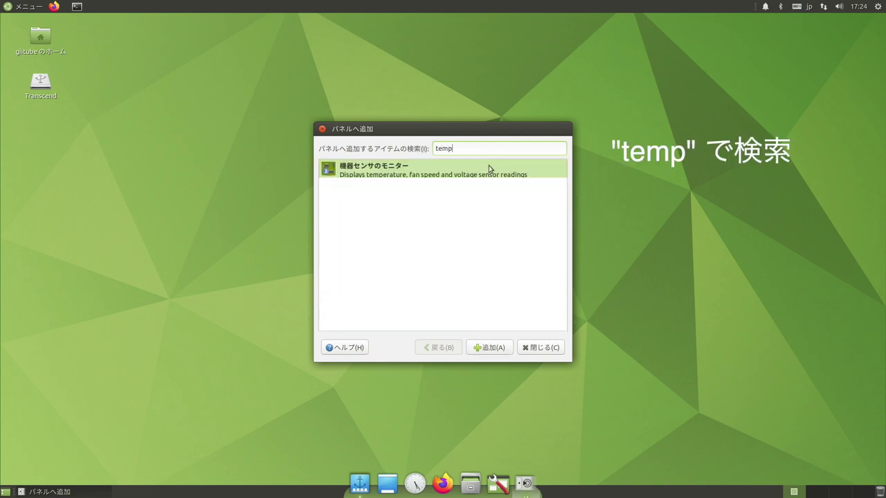
pyautogui.click(497, 348)
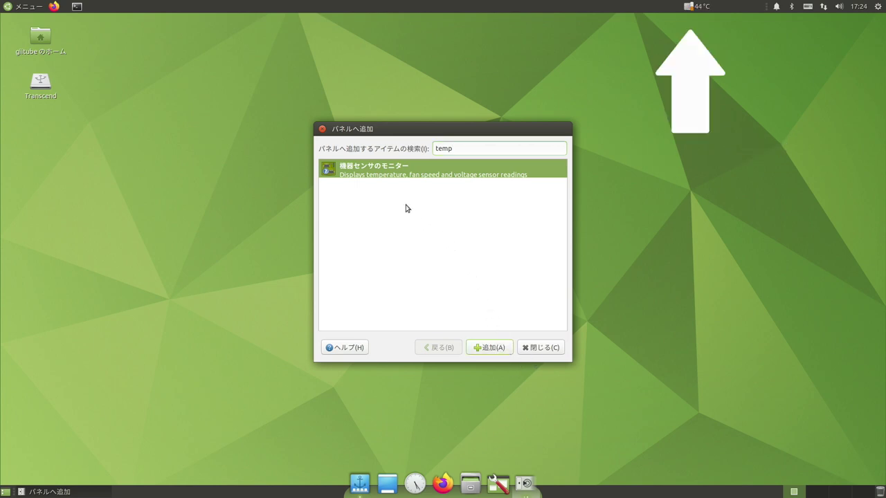
pyautogui.click(321, 129)
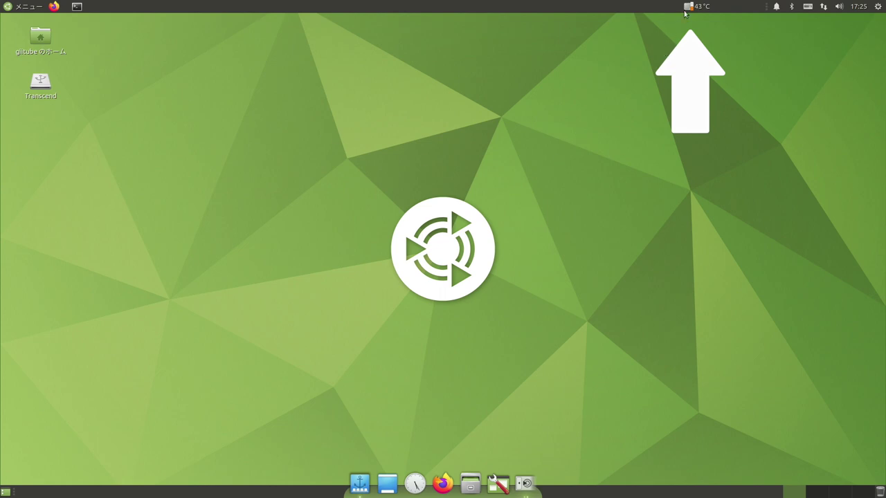
# Step: Set the sensor applet's update interval to 10.0 seconds and move the applet along the panel to beside the notification icons
pyautogui.rightClick(687, 7)
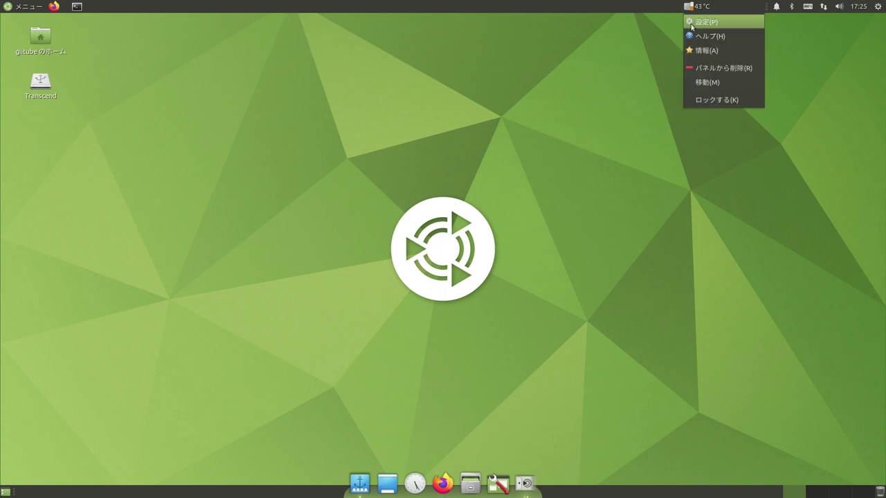
pyautogui.click(704, 22)
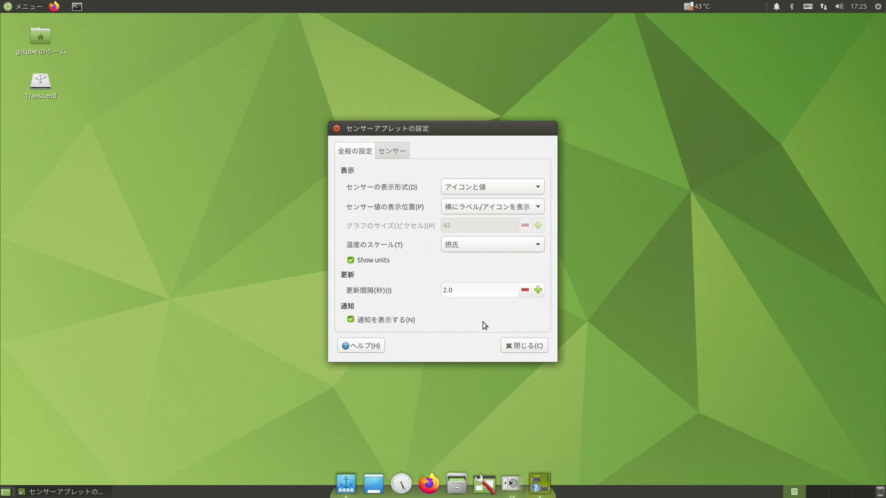
pyautogui.click(538, 289)
pyautogui.click(538, 289)
pyautogui.click(538, 289)
pyautogui.click(538, 290)
pyautogui.click(538, 289)
pyautogui.click(537, 289)
pyautogui.click(538, 289)
pyautogui.click(537, 289)
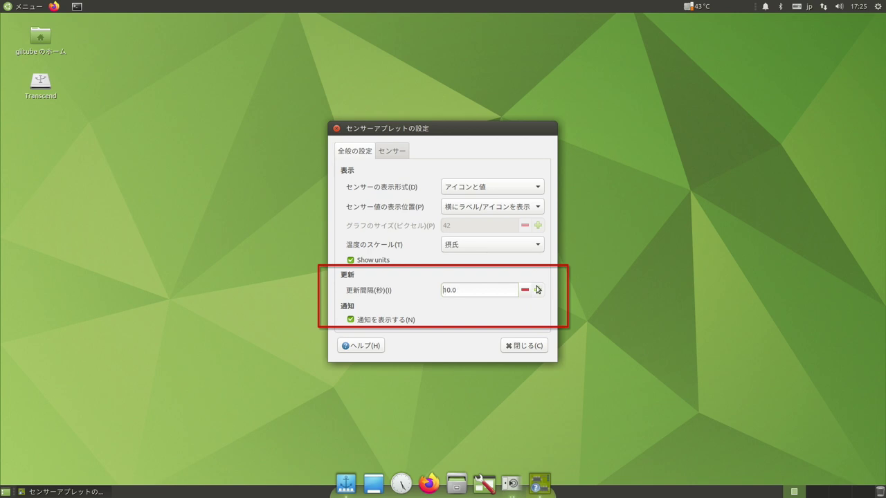
pyautogui.click(523, 347)
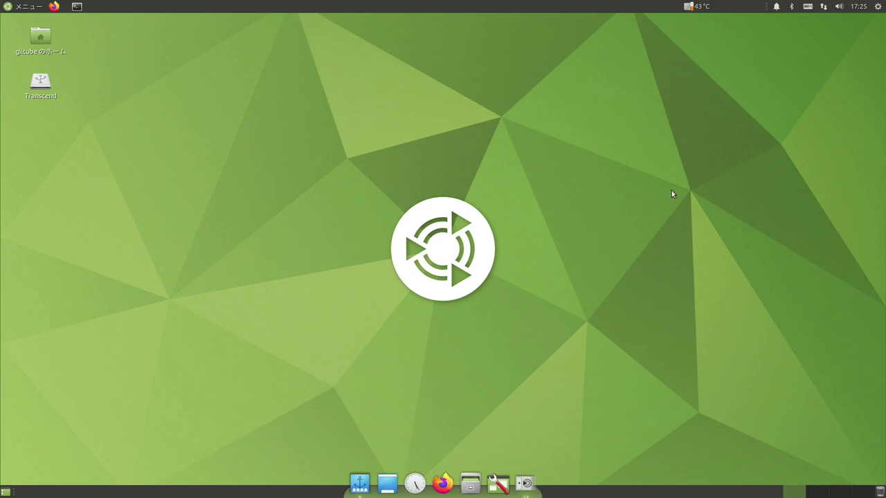
pyautogui.rightClick(696, 9)
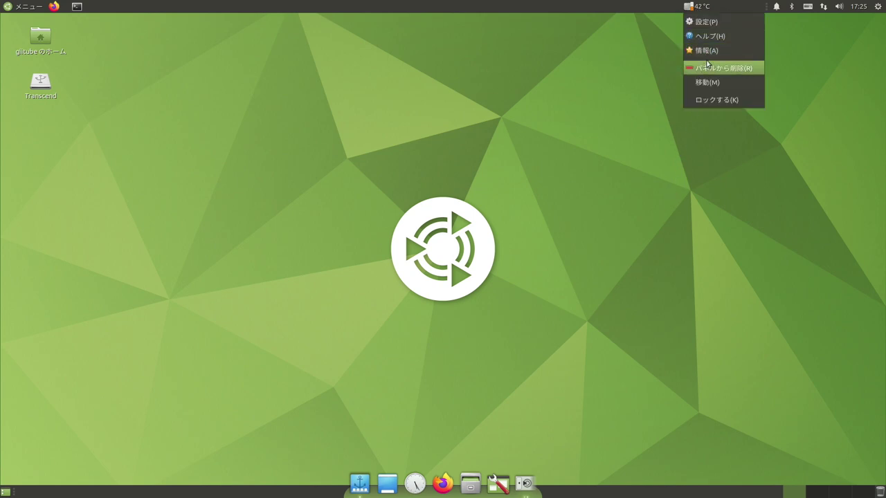
pyautogui.click(706, 82)
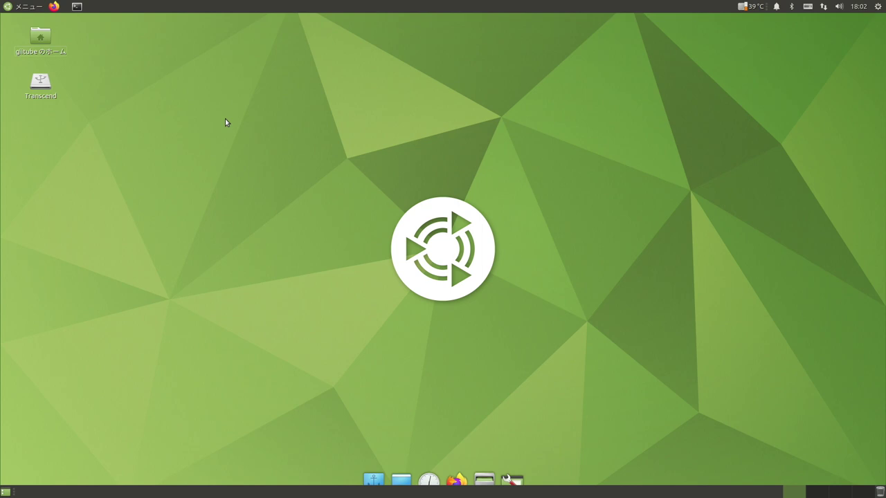
# Step: Open the appearance preferences from the Control Center and apply the Ambiant-MATE-Dark theme
pyautogui.click(510, 488)
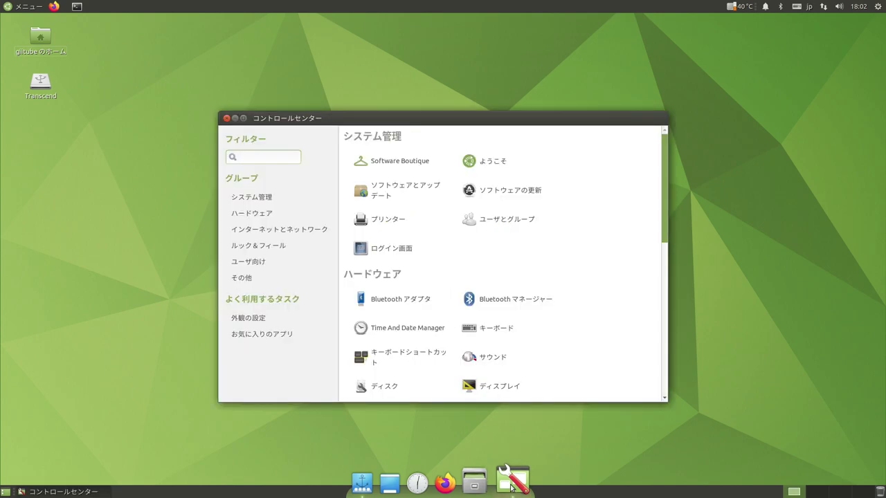
pyautogui.click(279, 246)
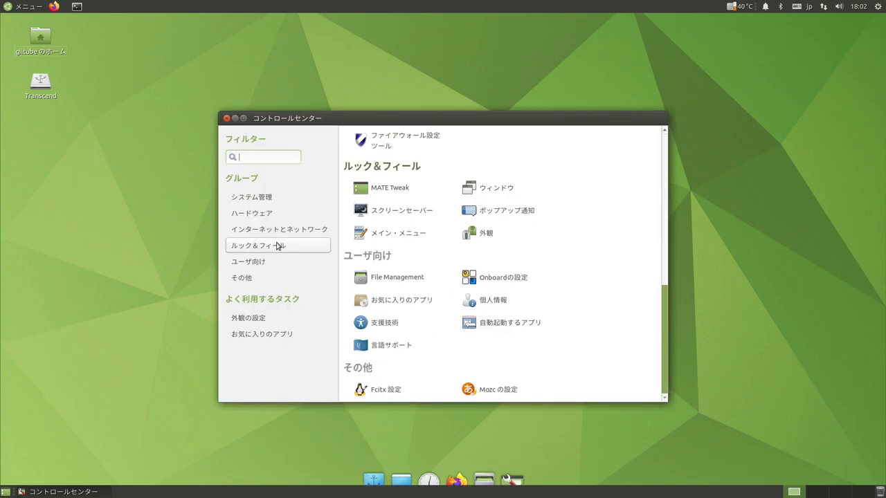
pyautogui.click(487, 235)
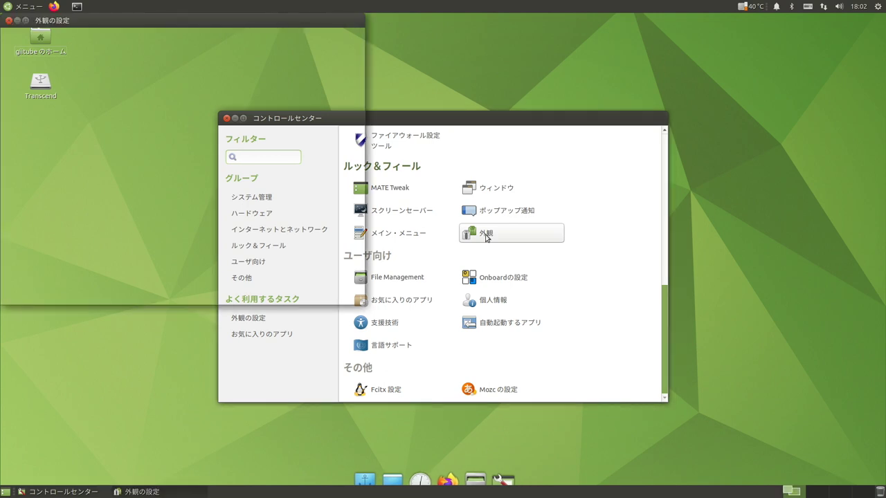
pyautogui.moveTo(269, 20); pyautogui.dragTo(543, 22)
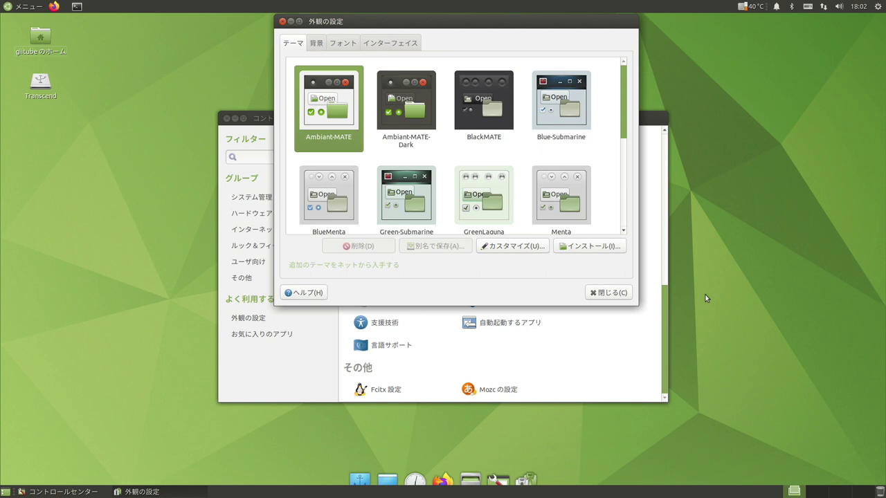
pyautogui.click(389, 113)
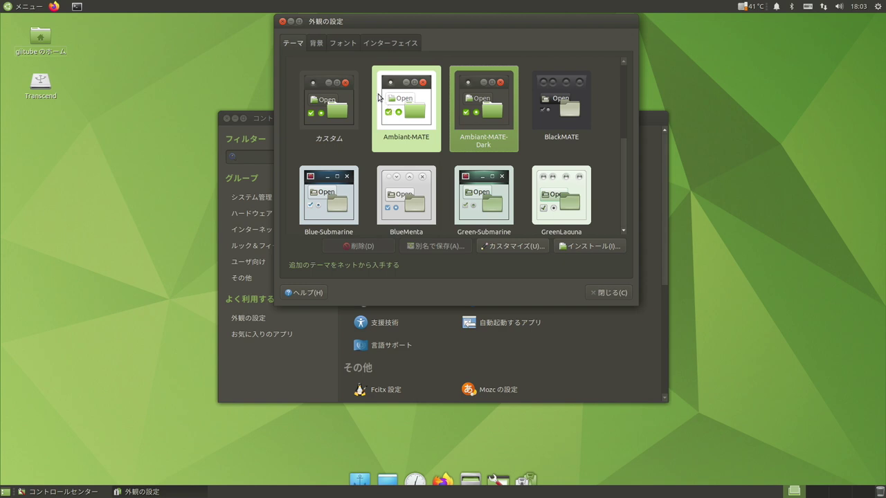
# Step: Try the tree meadow and rocky mountain wallpapers, and reselect the green polygon wallpaper with the logo
pyautogui.click(317, 44)
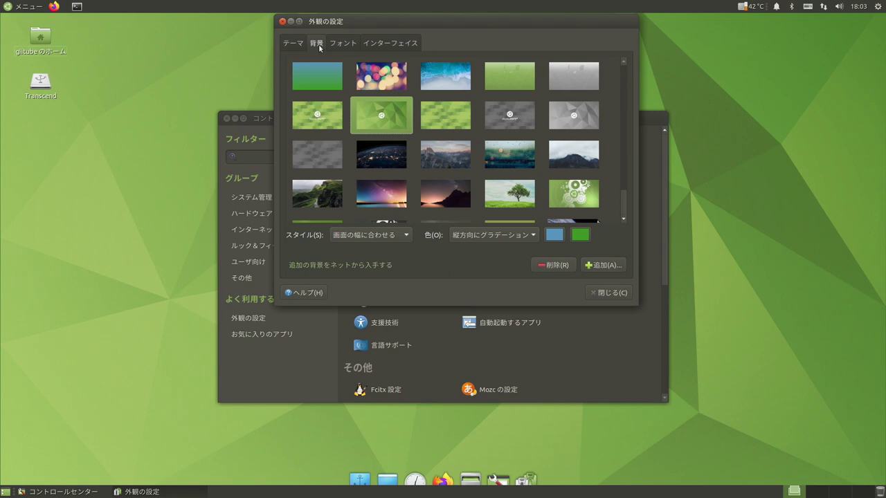
pyautogui.click(488, 194)
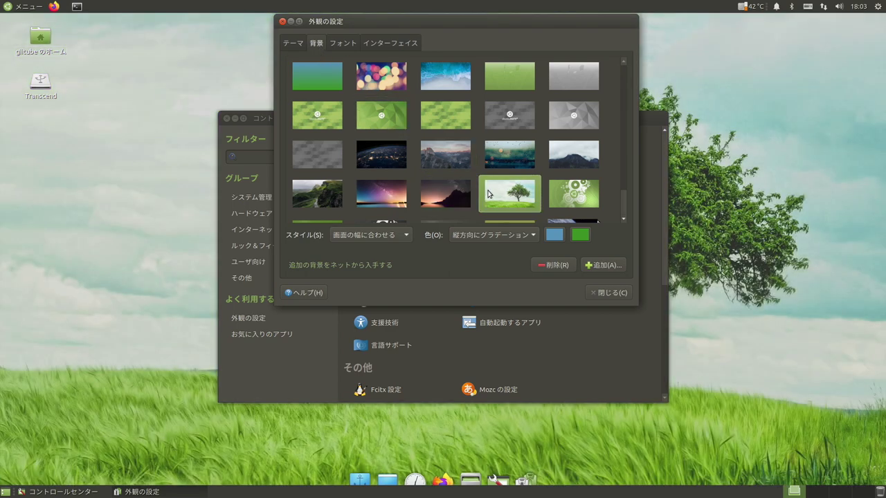
pyautogui.click(438, 153)
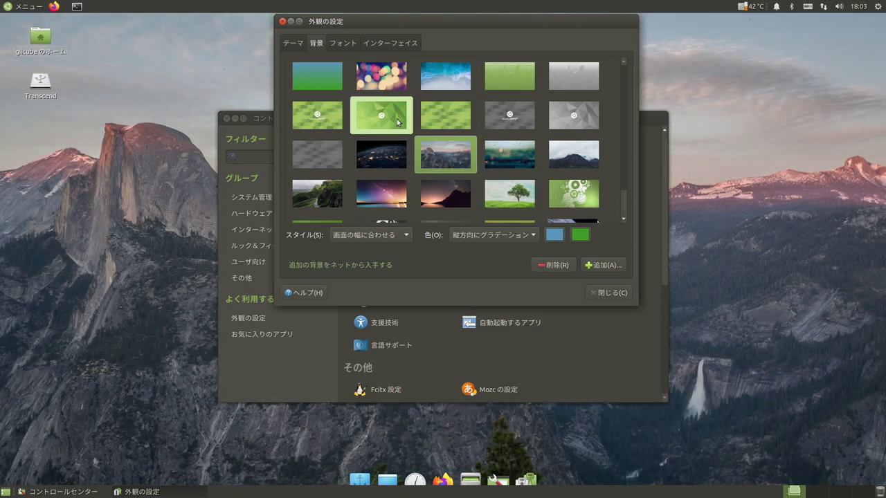
pyautogui.click(397, 122)
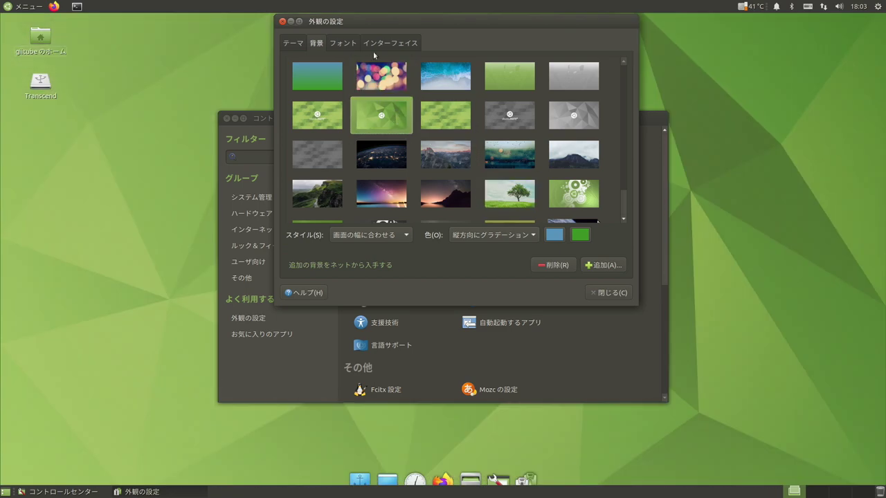
# Step: Set the application and document font sizes to 12 in the appearance preferences
pyautogui.click(345, 44)
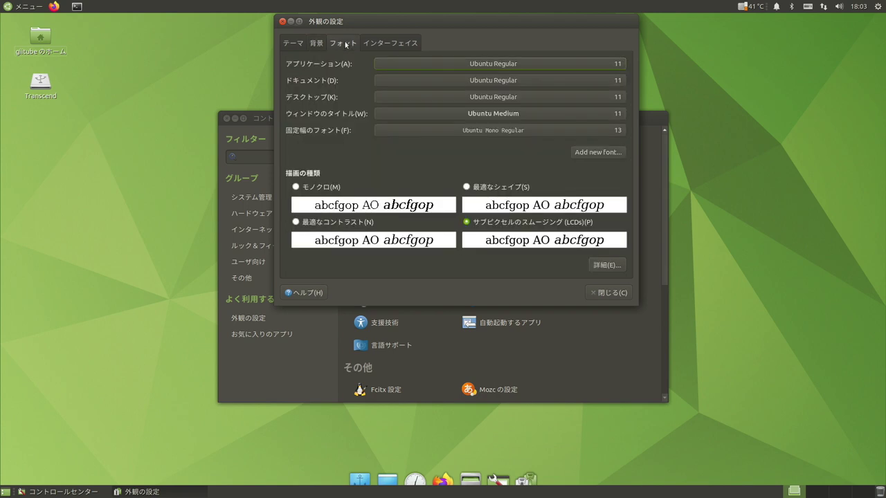
pyautogui.click(611, 64)
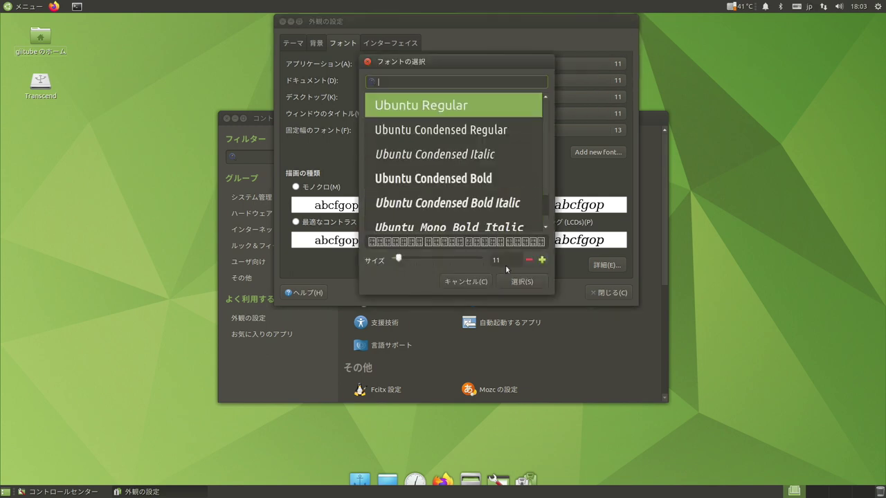
pyautogui.click(542, 260)
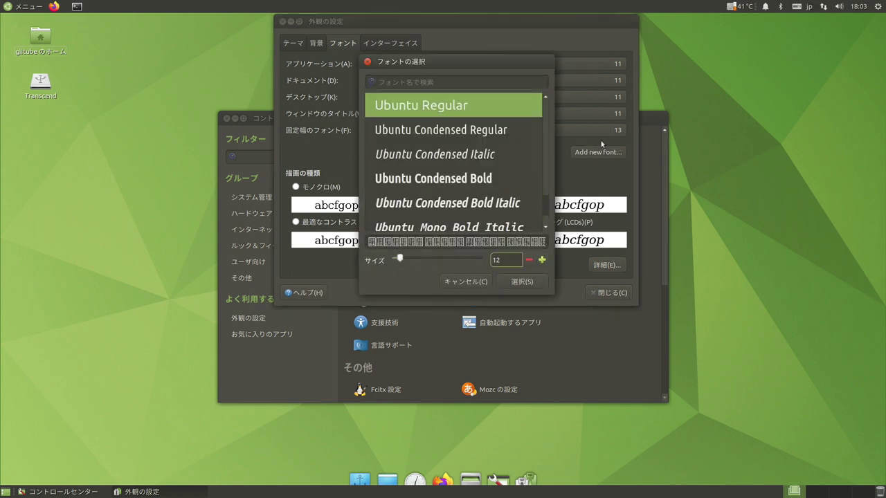
pyautogui.click(521, 282)
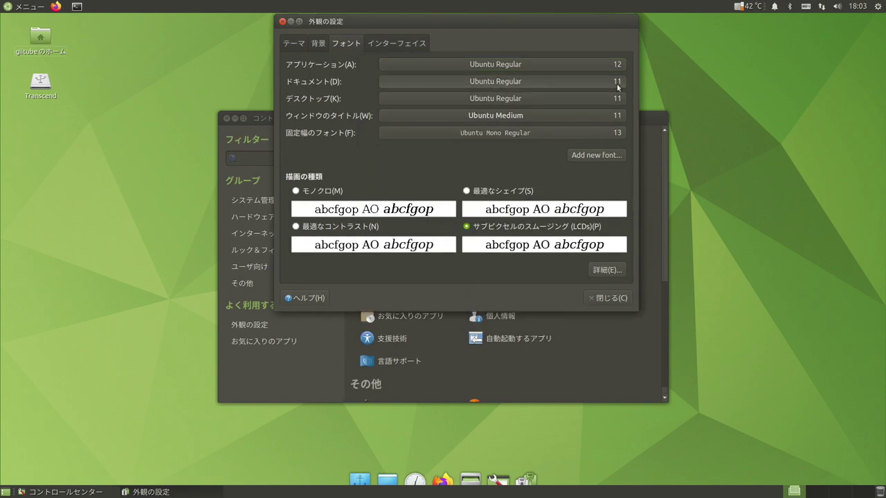
pyautogui.click(619, 85)
pyautogui.click(542, 263)
pyautogui.click(521, 285)
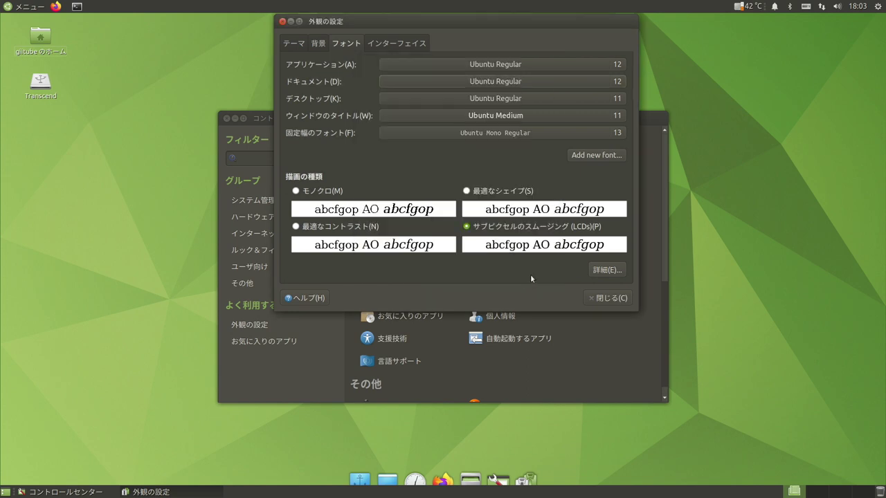
# Step: Set the desktop and window title font sizes to 12
pyautogui.click(620, 98)
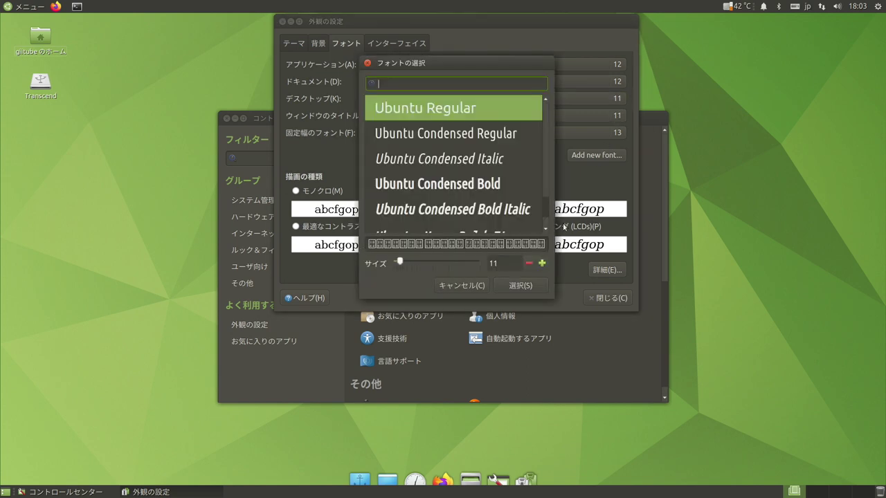
pyautogui.click(541, 263)
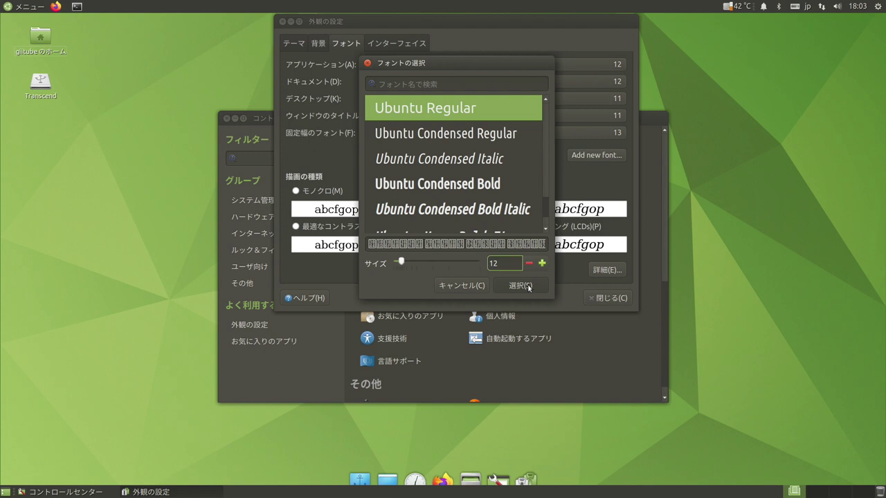
pyautogui.click(528, 285)
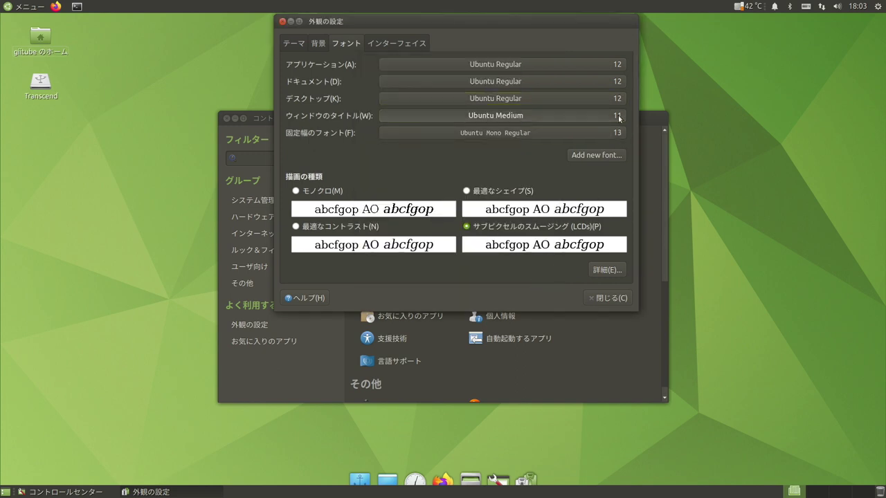
pyautogui.click(615, 116)
pyautogui.click(542, 263)
pyautogui.click(521, 285)
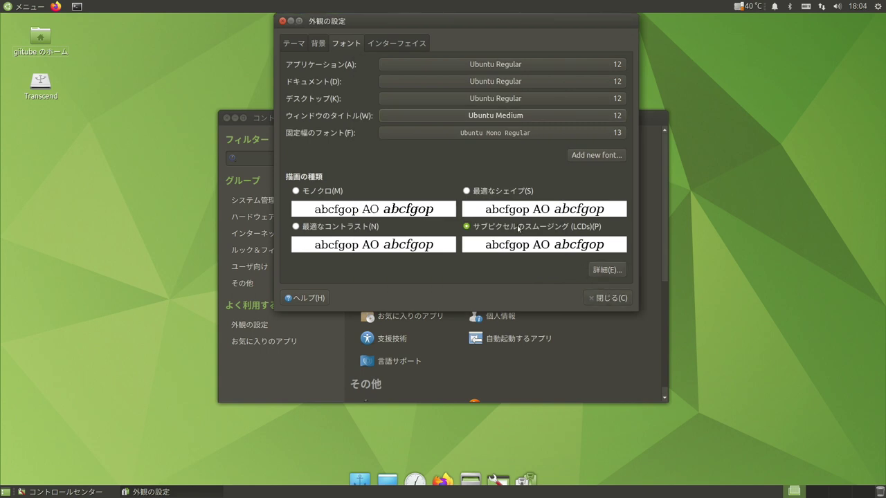
# Step: Customize the theme with the MATE (Black) pointer at a larger size, and close the appearance preferences
pyautogui.click(295, 44)
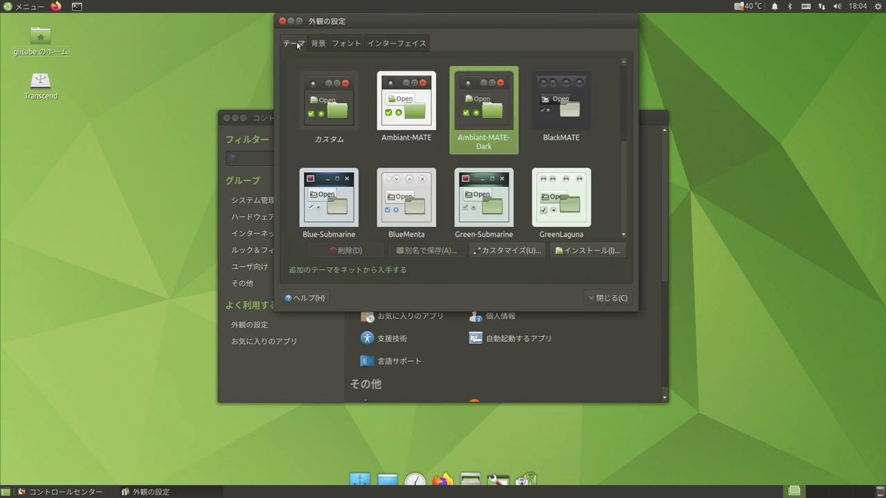
pyautogui.click(501, 251)
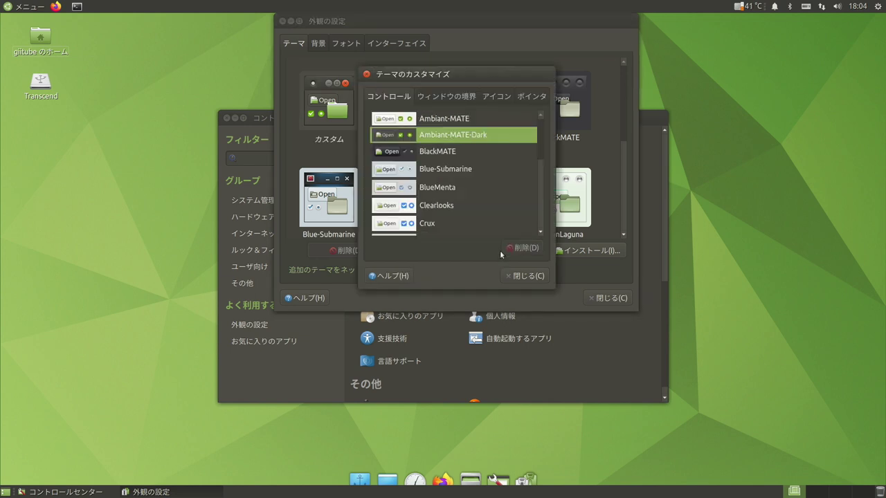
pyautogui.click(533, 96)
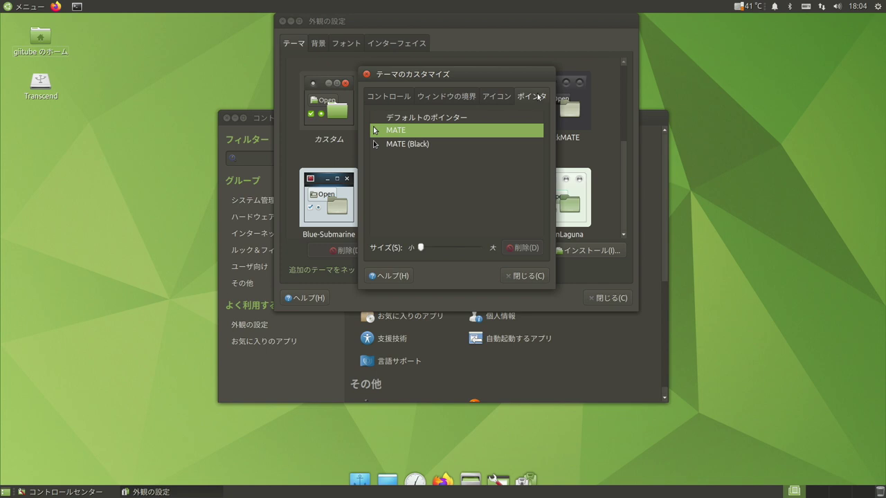
pyautogui.click(445, 145)
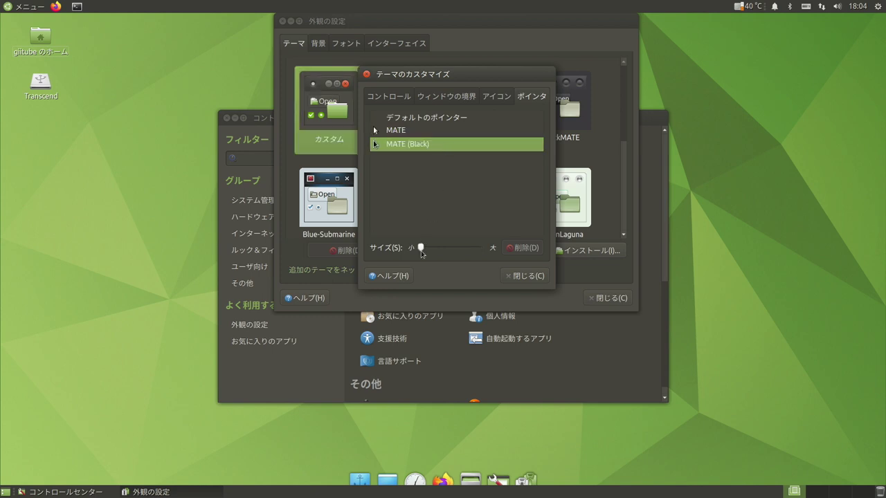
pyautogui.moveTo(422, 249); pyautogui.dragTo(440, 244)
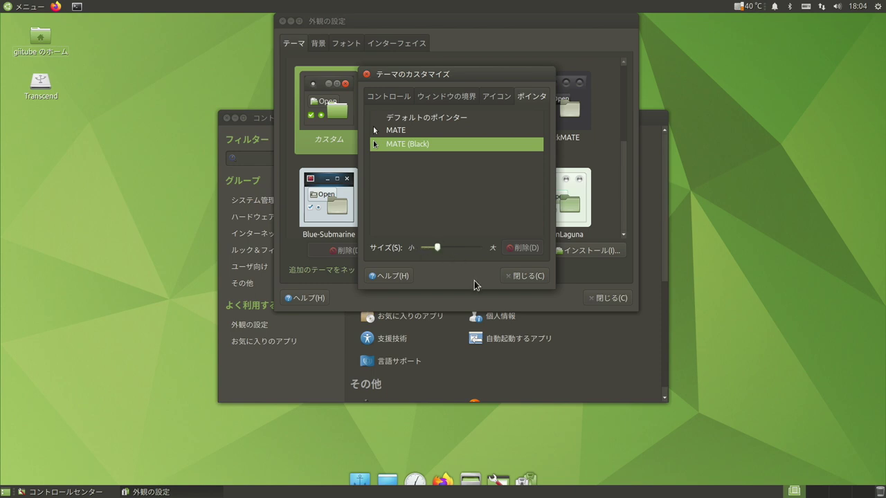
pyautogui.click(524, 277)
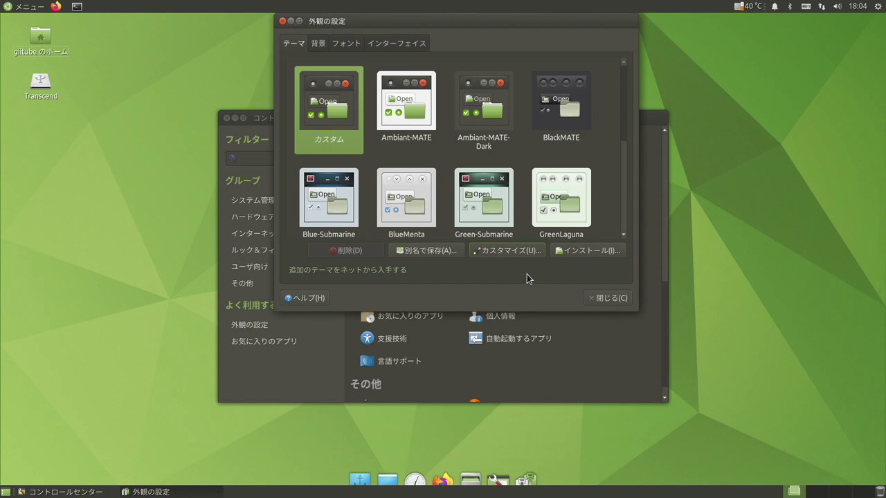
pyautogui.click(283, 22)
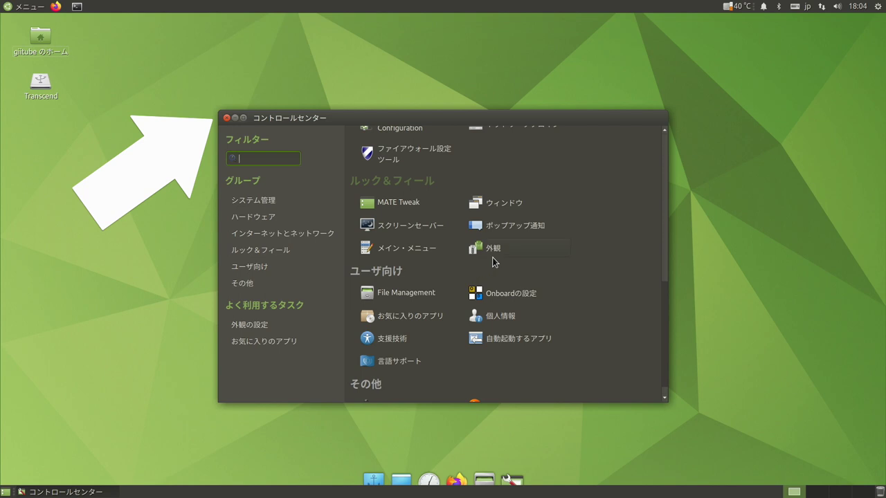
# Step: Examine the title bar button position choices in the window preferences, keep the buttons on the left, and close the dialog
pyautogui.click(502, 206)
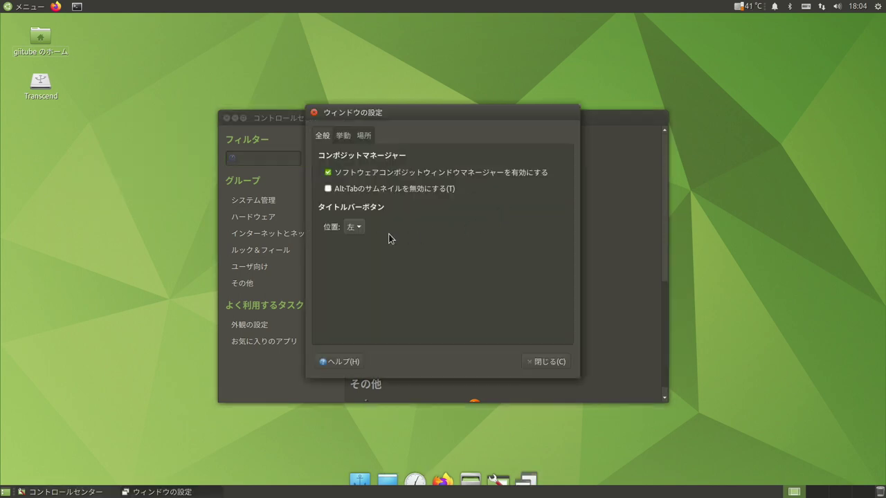
pyautogui.click(362, 231)
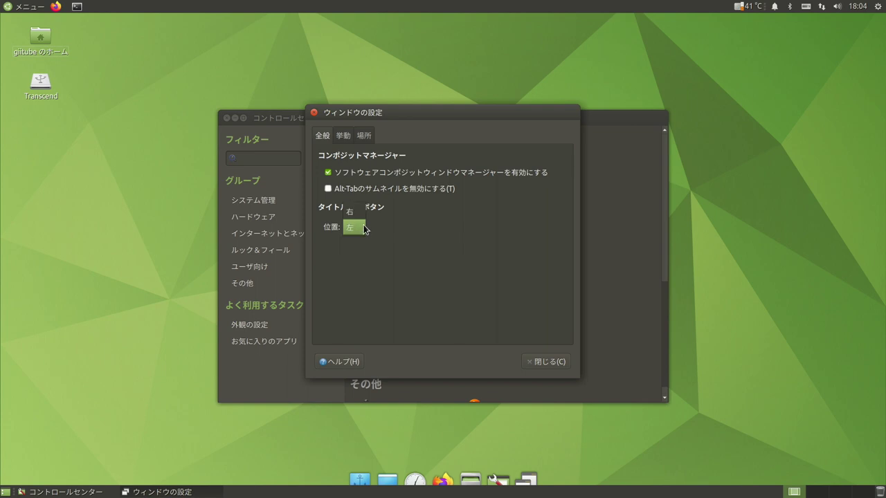
pyautogui.click(362, 228)
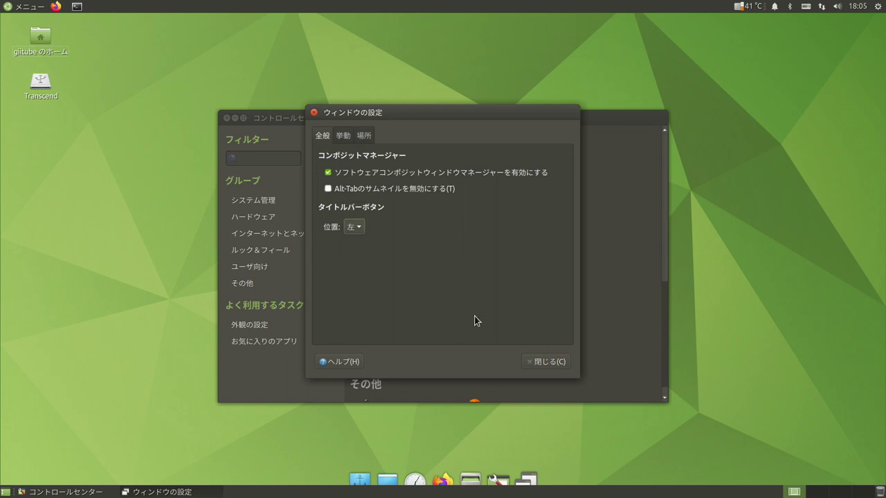
pyautogui.click(552, 362)
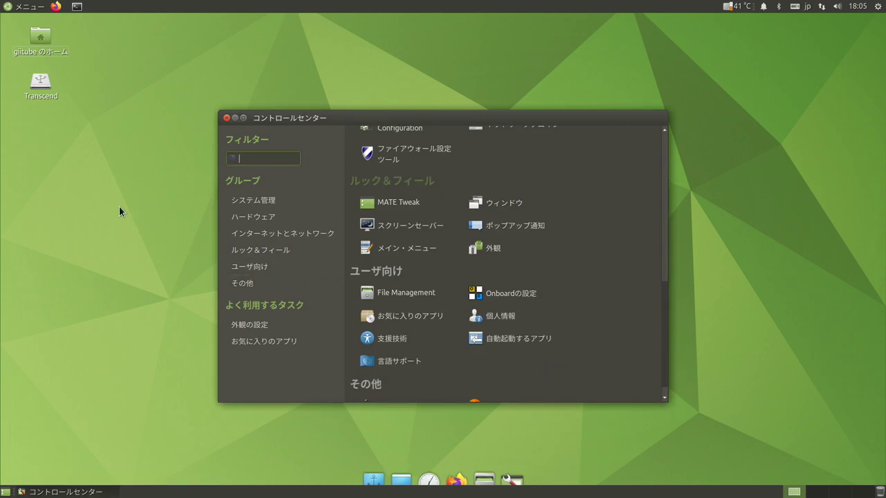
# Step: Create a new folder on the desktop, open it, and go up to its parent Desktop folder
pyautogui.rightClick(51, 176)
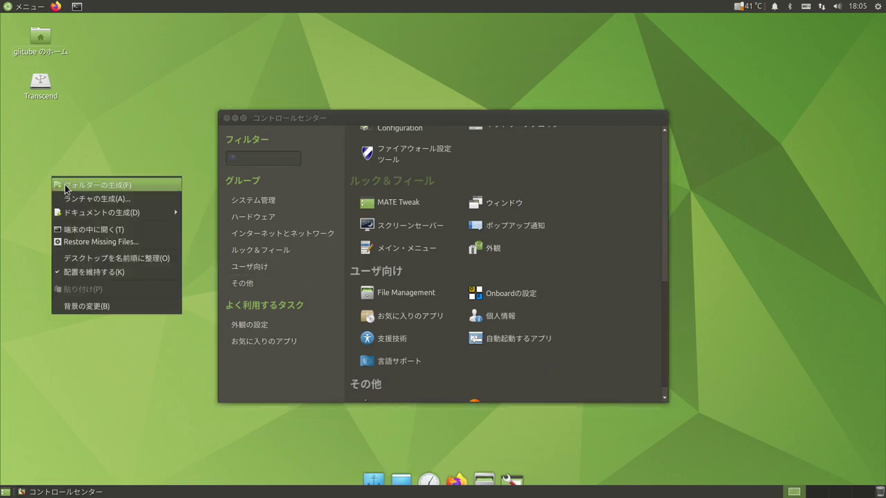
pyautogui.click(66, 186)
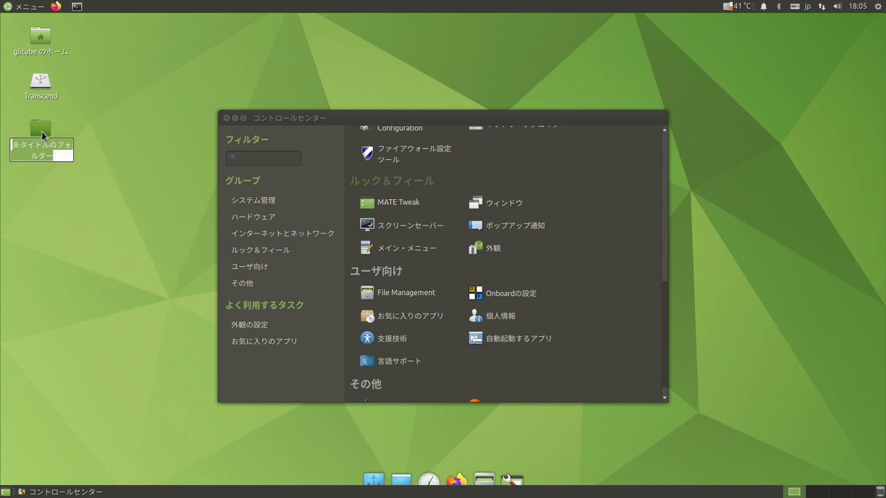
pyautogui.doubleClick(42, 131)
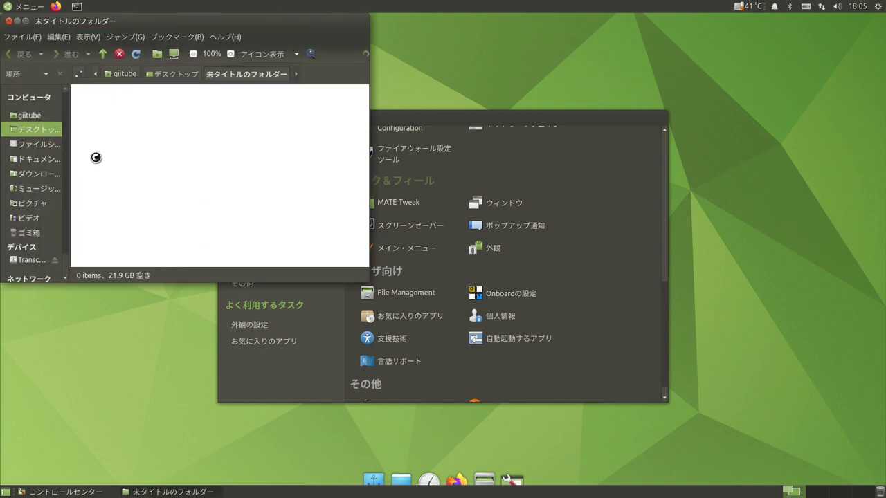
pyautogui.press('BackSpace')
pyautogui.click(146, 140)
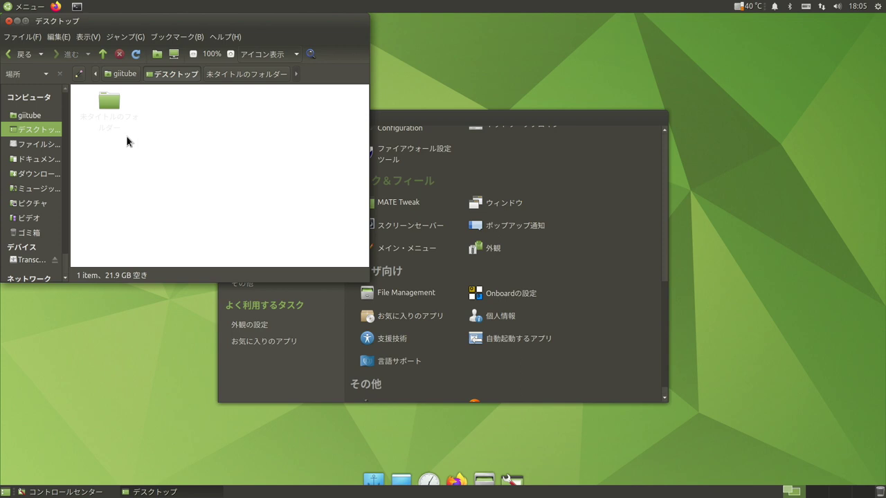
# Step: Open the file manager's backgrounds and emblems settings and apply the Grapefruit and Ruby colors in turn to the folder view background
pyautogui.click(59, 37)
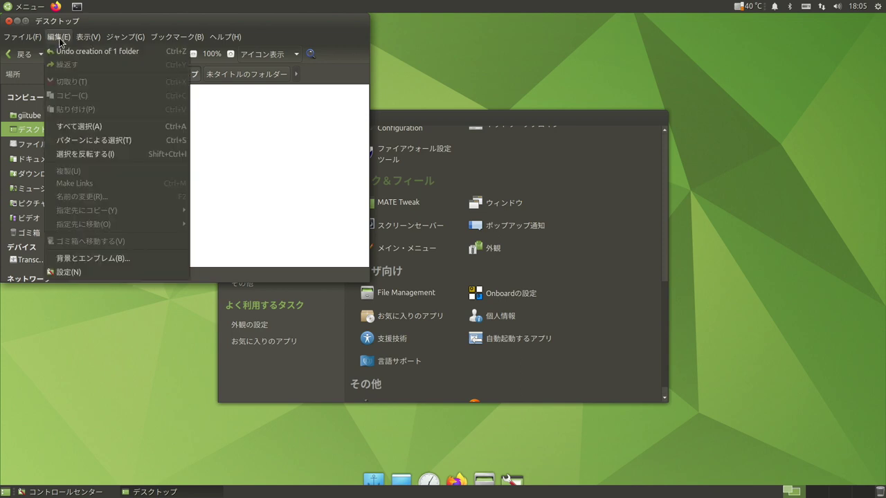
pyautogui.click(76, 258)
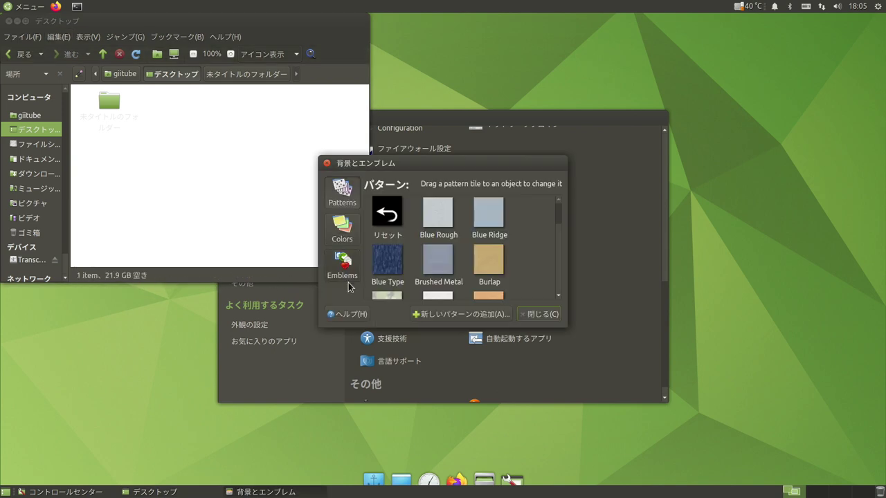
pyautogui.click(354, 230)
pyautogui.moveTo(385, 259); pyautogui.dragTo(240, 201)
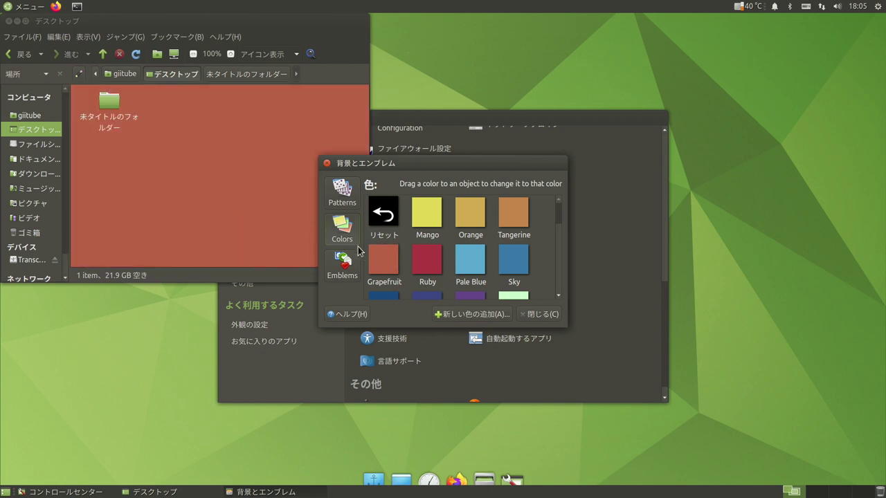
pyautogui.moveTo(425, 262); pyautogui.dragTo(265, 210)
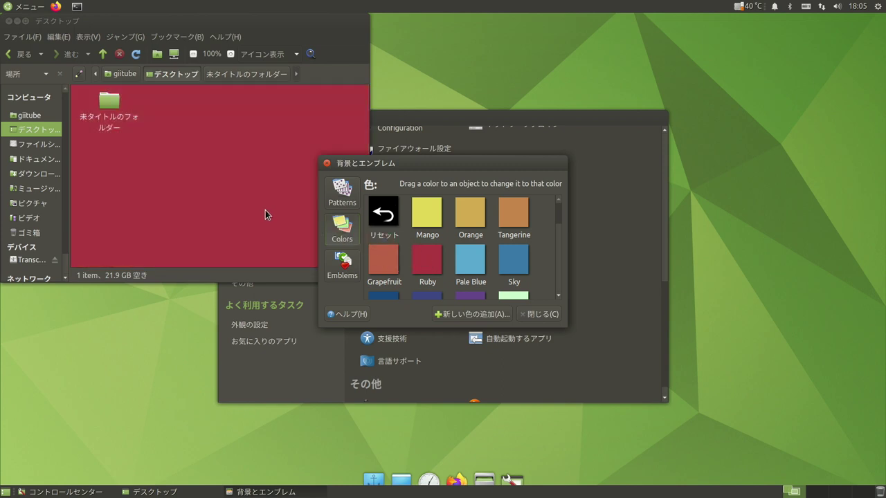
# Step: Try the Indigo and Lemon colors in turn as the folder view background
pyautogui.scroll(-2, 427, 253)
pyautogui.moveTo(424, 253); pyautogui.dragTo(243, 192)
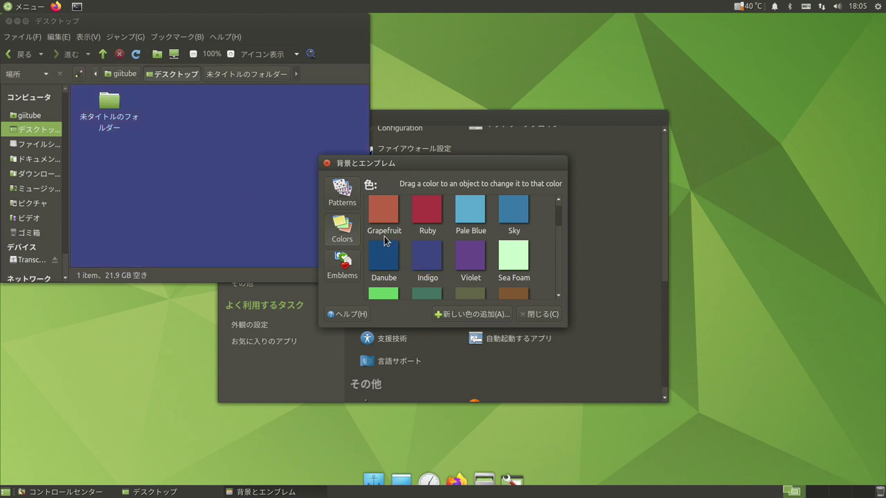
pyautogui.scroll(-2, 443, 242)
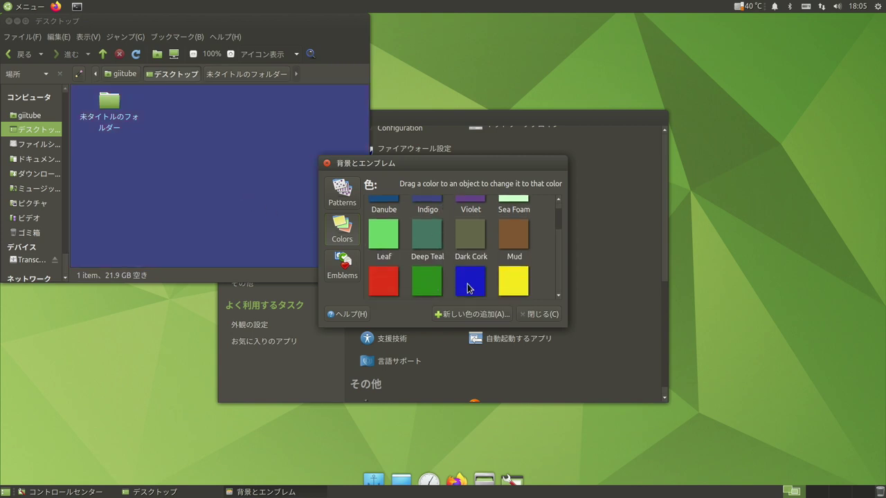
pyautogui.moveTo(513, 292); pyautogui.dragTo(247, 205)
# Step: Apply a medium gray and a dark gray color in turn to the folder view background
pyautogui.scroll(-2, 415, 267)
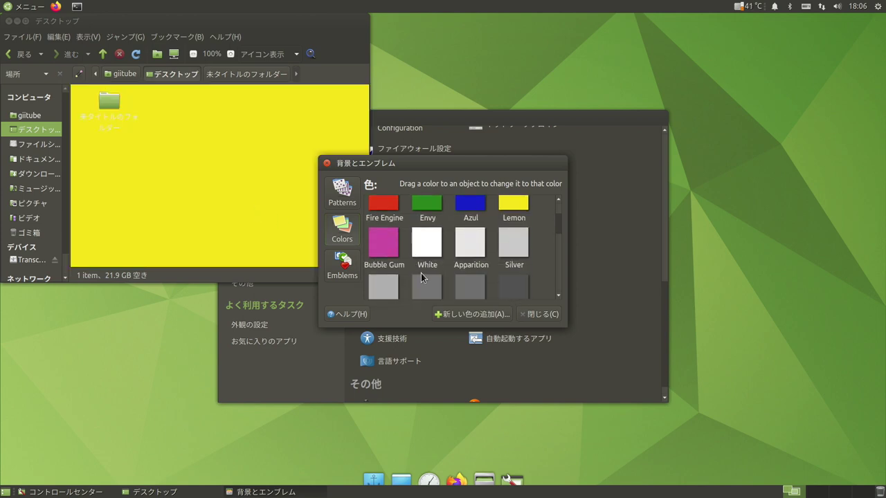
pyautogui.moveTo(430, 292); pyautogui.dragTo(246, 219)
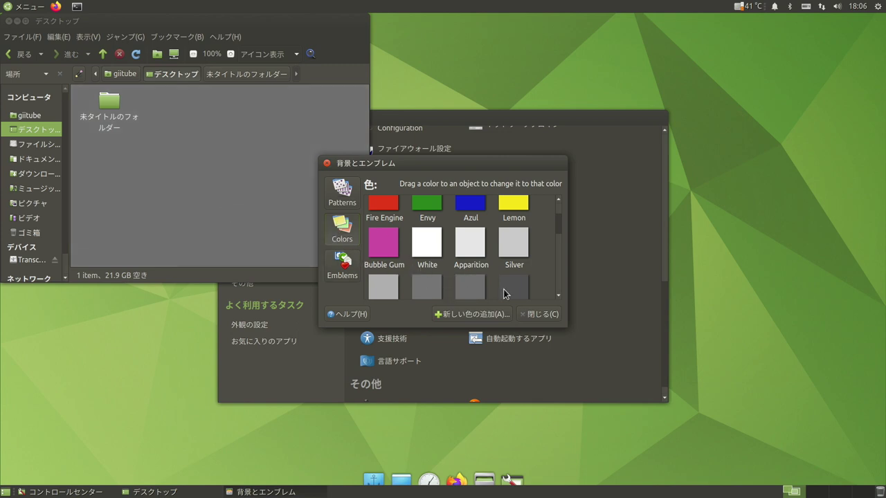
pyautogui.moveTo(480, 285); pyautogui.dragTo(243, 202)
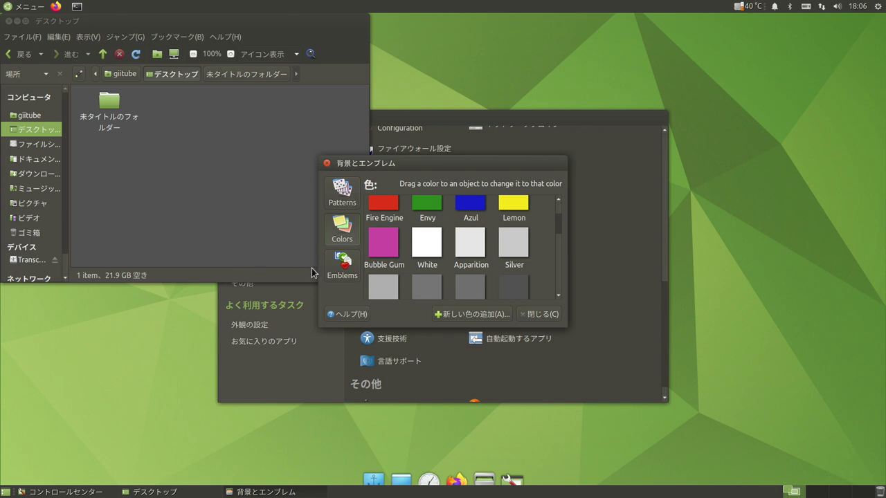
# Step: Switch to the emblems collection and add the camera, danger and sales emblems to the untitled folder
pyautogui.click(343, 268)
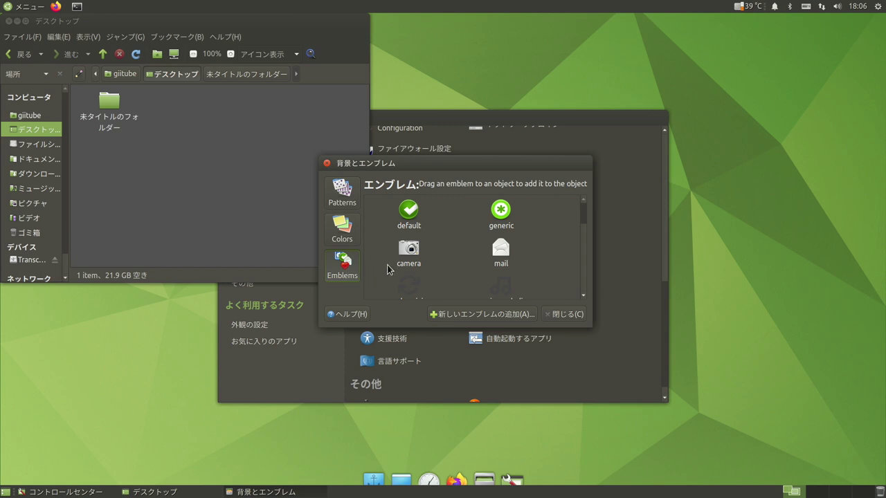
pyautogui.moveTo(407, 254); pyautogui.dragTo(112, 103)
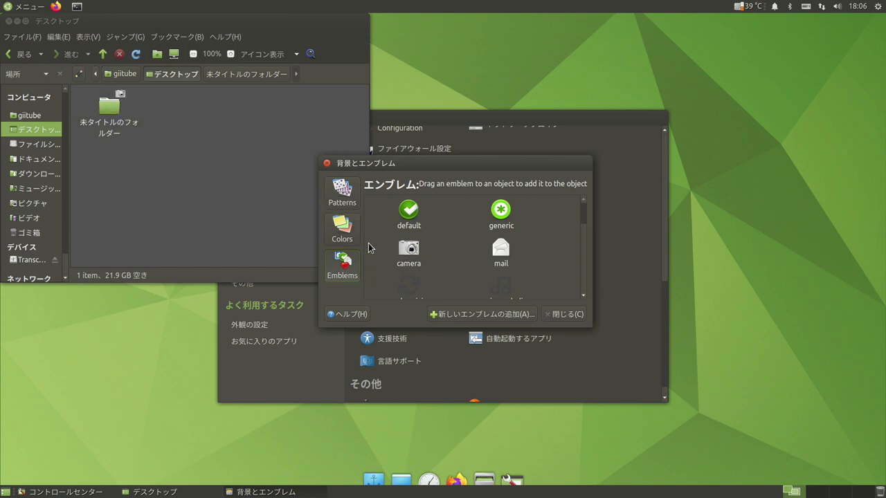
pyautogui.scroll(-2, 429, 259)
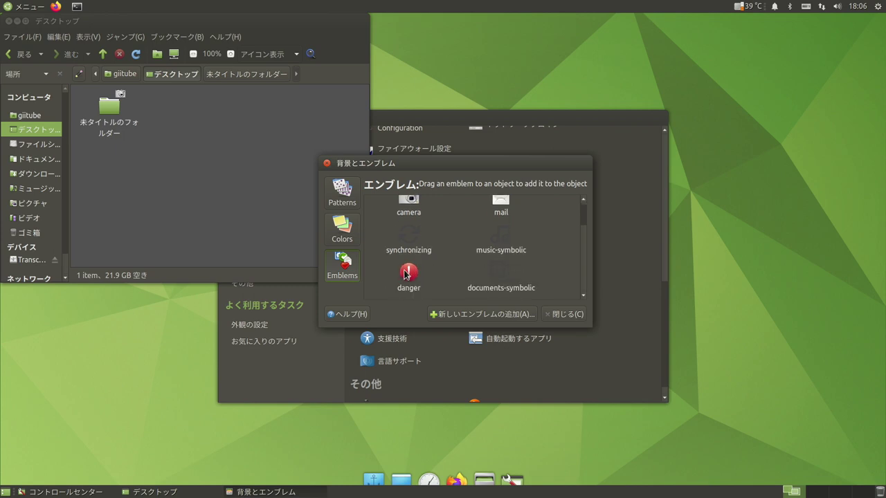
pyautogui.moveTo(406, 276); pyautogui.dragTo(102, 104)
pyautogui.scroll(-1, 432, 264)
pyautogui.moveTo(412, 267); pyautogui.dragTo(111, 113)
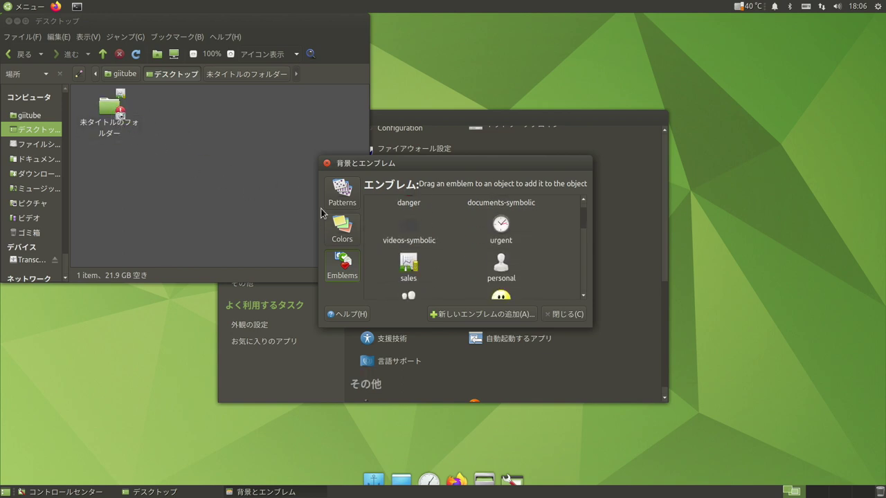
# Step: Add the ohno, favorite and cool emblems to the untitled folder
pyautogui.scroll(-2, 448, 238)
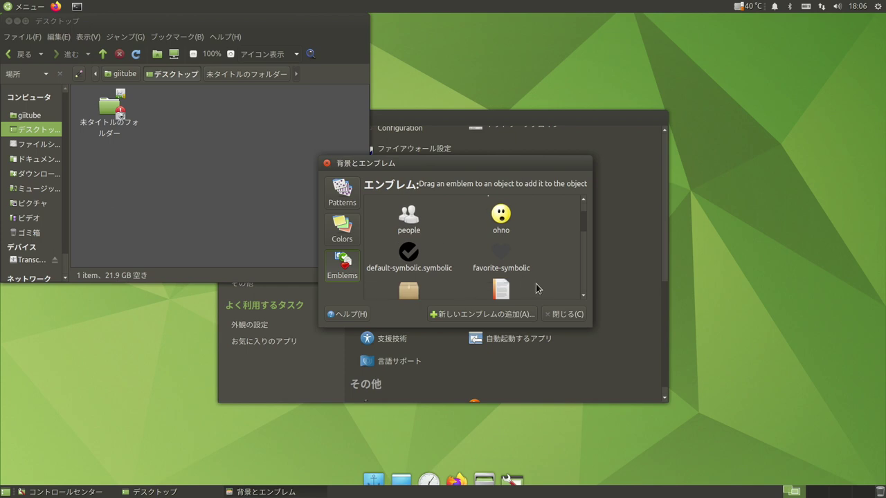
pyautogui.moveTo(498, 218); pyautogui.dragTo(109, 113)
pyautogui.scroll(-5, 382, 230)
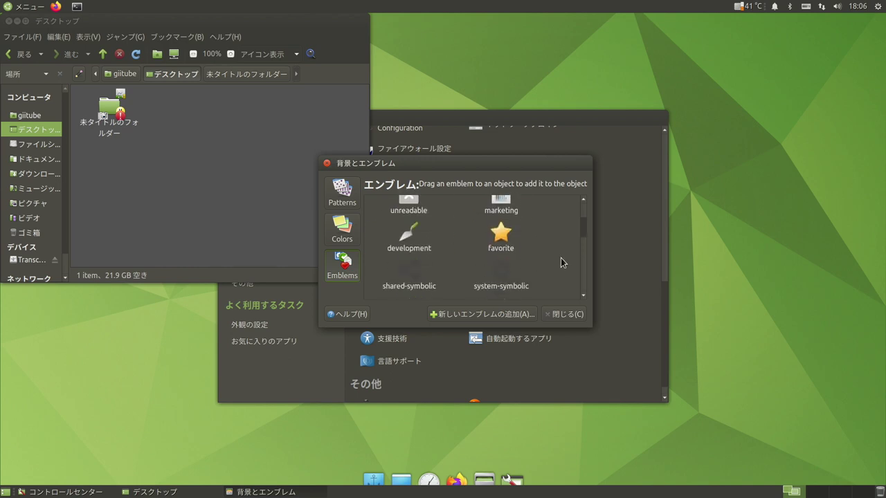
pyautogui.moveTo(497, 239); pyautogui.dragTo(110, 104)
pyautogui.scroll(-2, 469, 244)
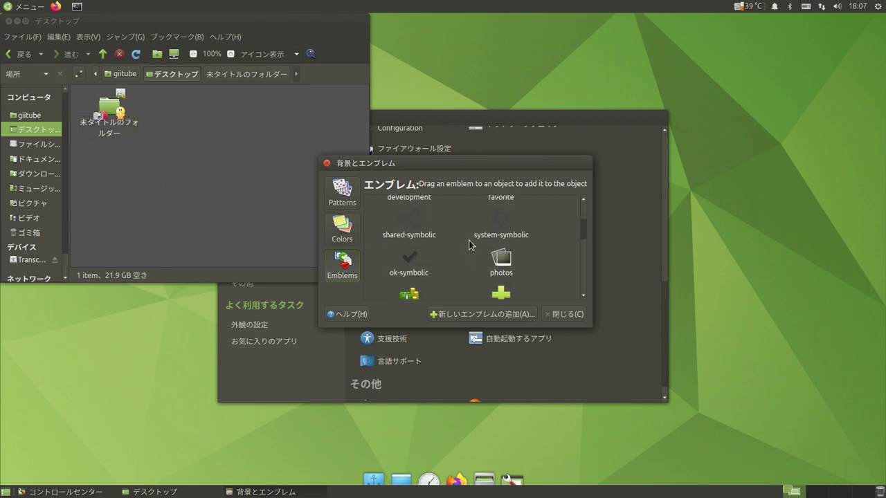
pyautogui.scroll(-3, 469, 245)
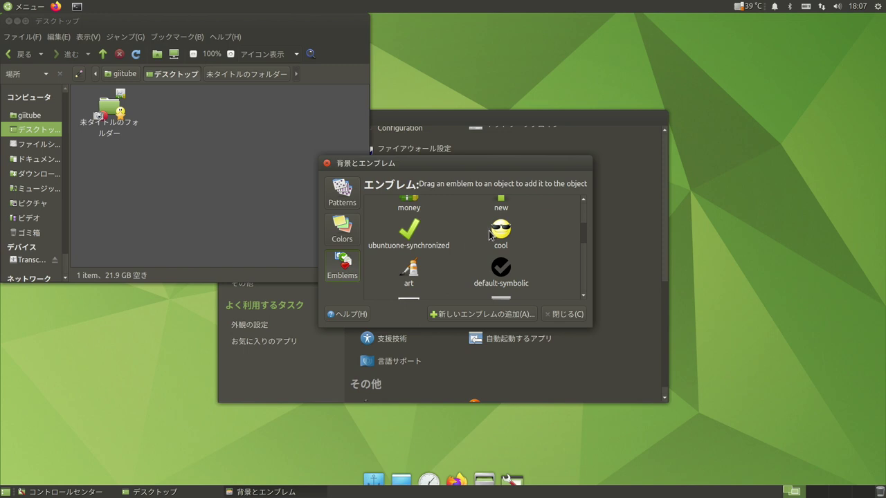
pyautogui.moveTo(493, 231); pyautogui.dragTo(113, 111)
# Step: Apply the 削除 eraser emblem to the untitled folder to clear its emblems
pyautogui.scroll(-5, 473, 235)
pyautogui.scroll(-5, 472, 236)
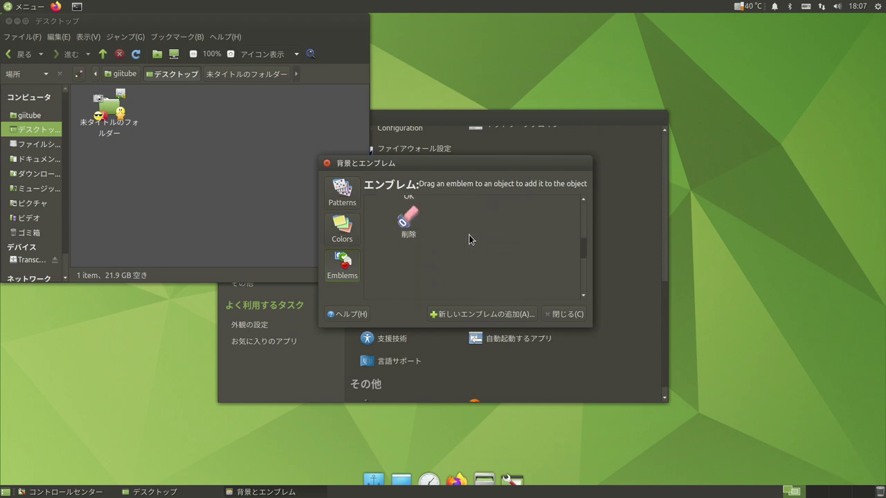
pyautogui.moveTo(405, 220)
pyautogui.mouseDown()
pyautogui.moveTo(284, 184)
pyautogui.moveTo(82, 92)
pyautogui.moveTo(115, 108)
pyautogui.mouseUp()
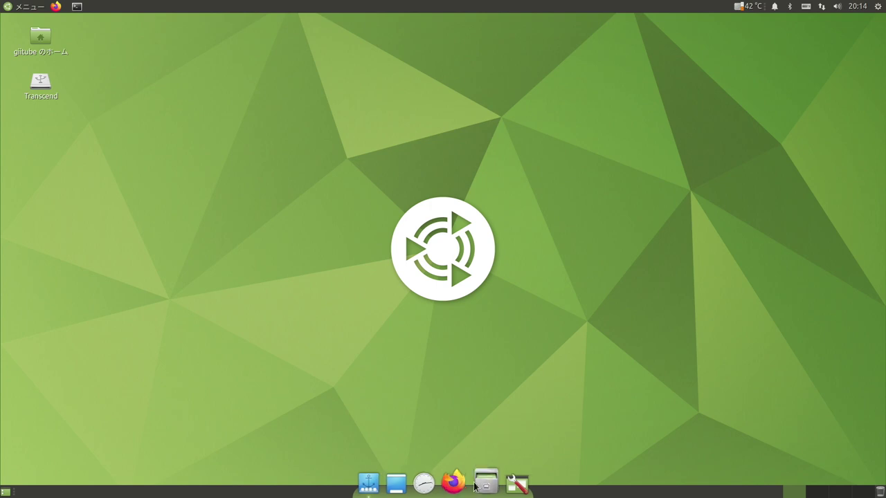
# Step: Open Firefox, go to its add-ons manager and search for "dark reader"
pyautogui.click(451, 488)
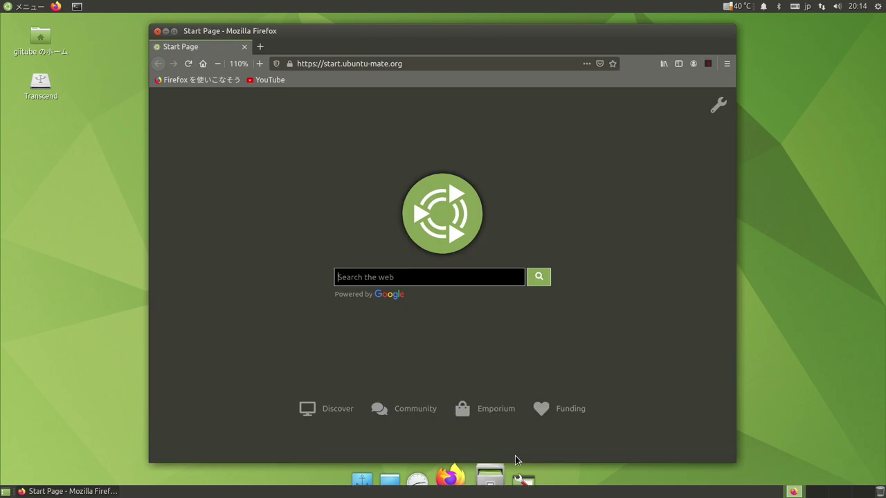
pyautogui.click(727, 65)
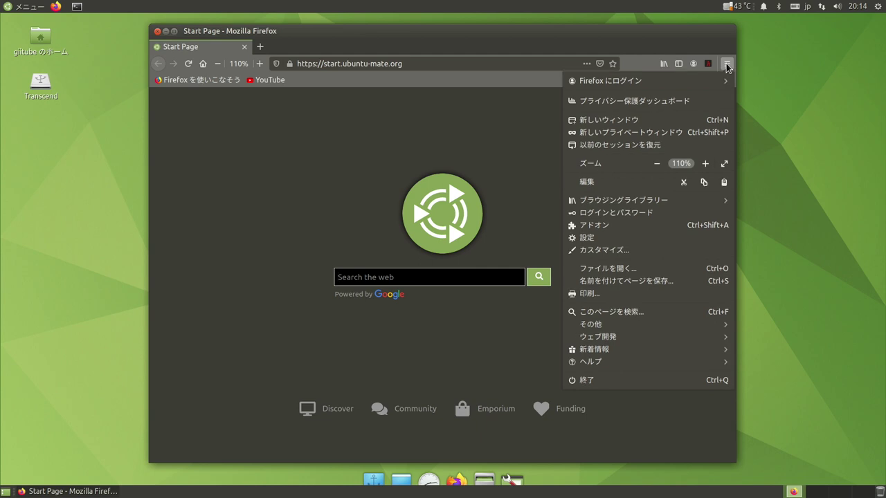
pyautogui.click(642, 227)
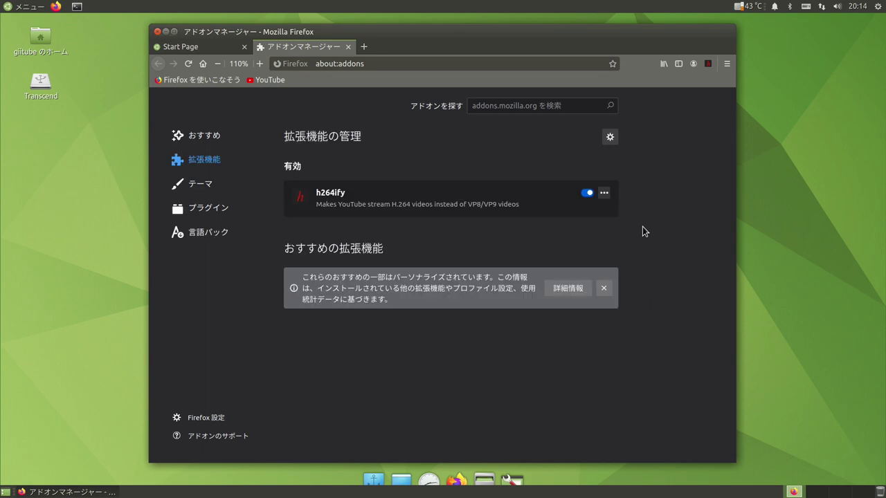
pyautogui.click(536, 106)
pyautogui.write('dark')
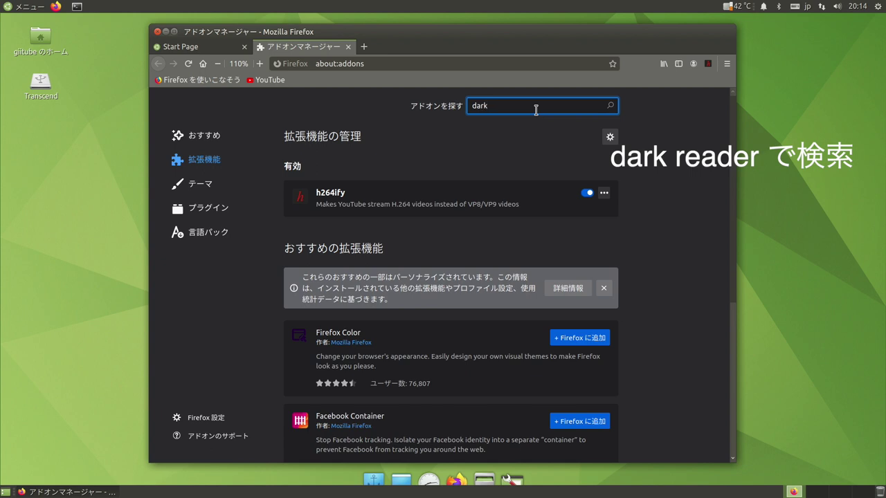
pyautogui.write(' reader')
pyautogui.press('Return')
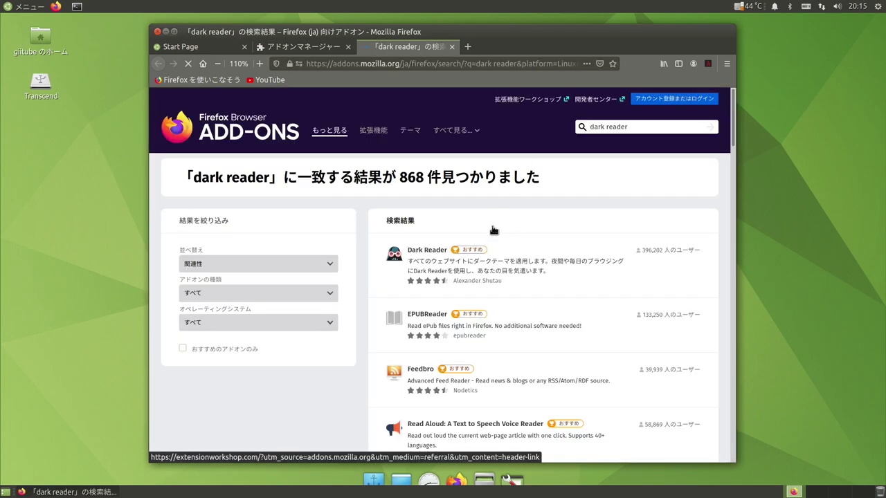
# Step: Install the Dark Reader extension in Firefox, acknowledge the installation, and close the help and extension pages
pyautogui.click(427, 253)
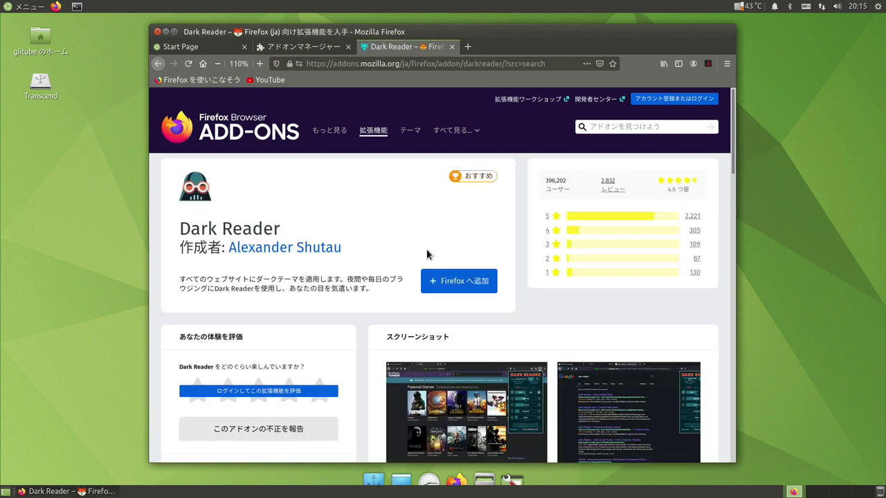
pyautogui.click(454, 281)
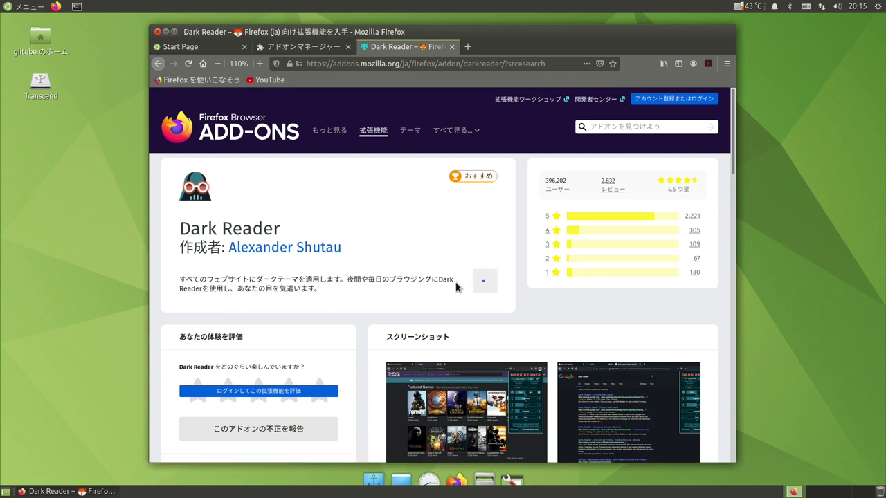
pyautogui.click(496, 184)
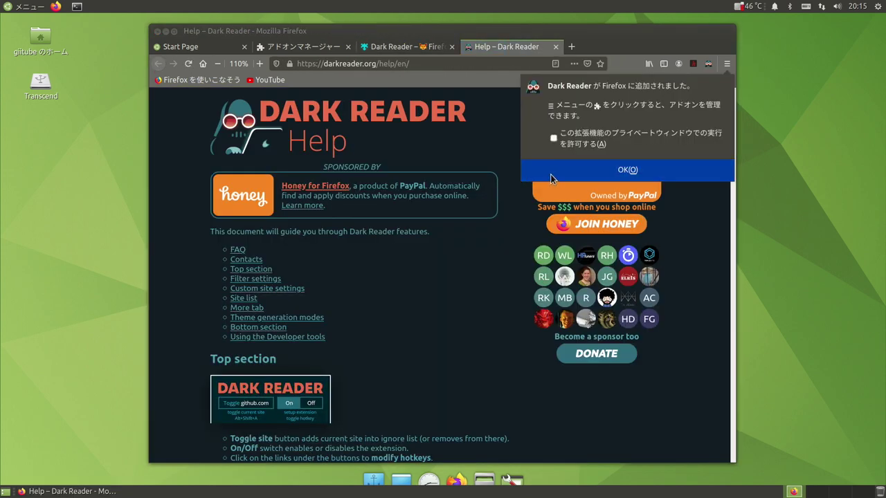
pyautogui.click(552, 176)
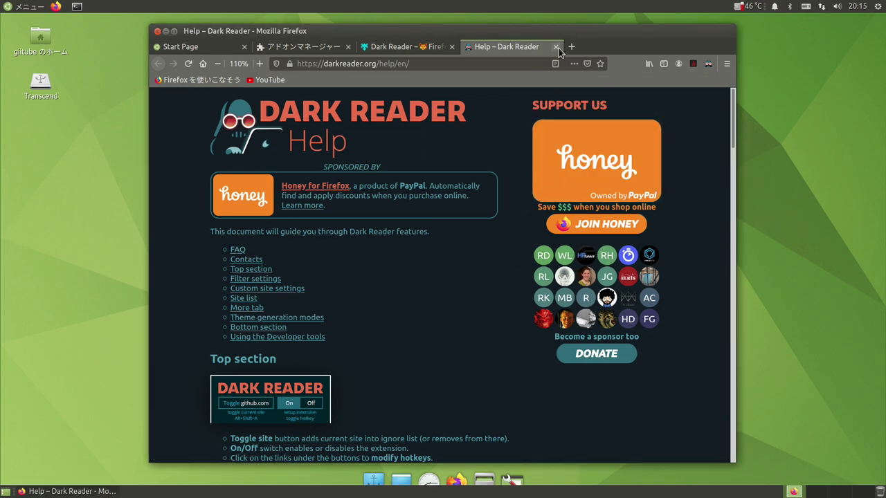
pyautogui.click(555, 47)
pyautogui.click(451, 47)
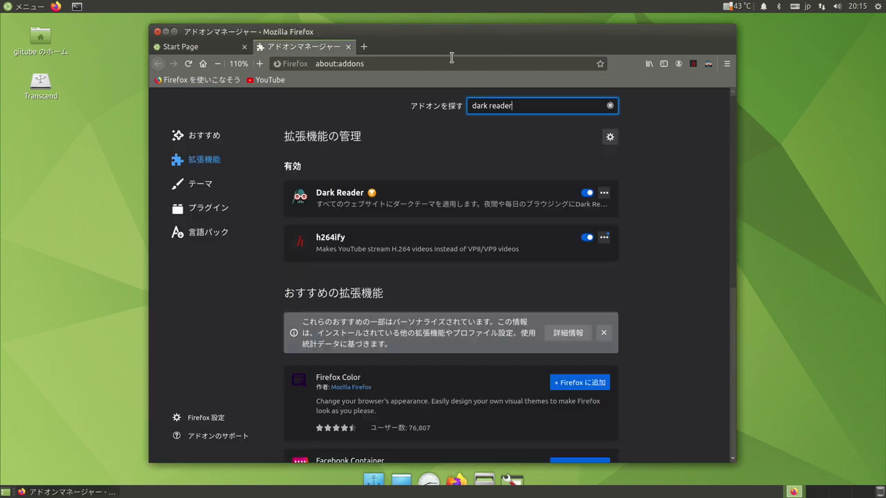
# Step: Search the web for yahoo japan and open the Yahoo! JAPAN site
pyautogui.click(390, 64)
pyautogui.write('yahoo')
pyautogui.click(304, 107)
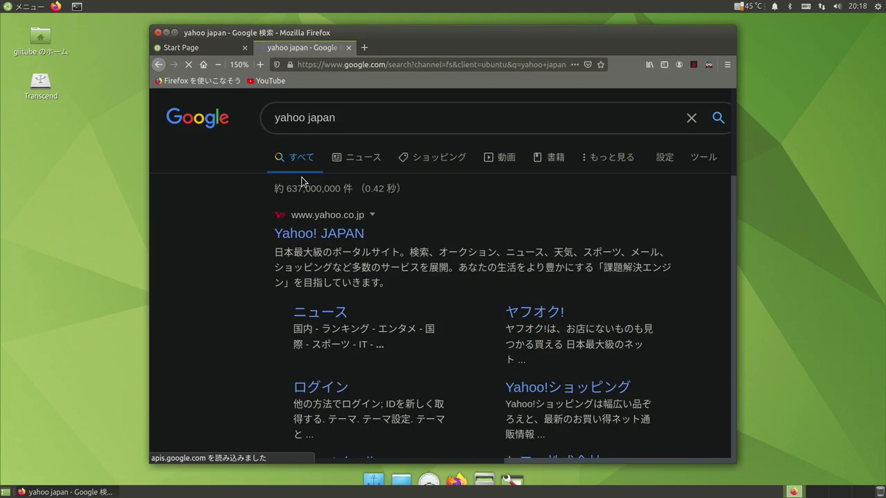
pyautogui.click(325, 237)
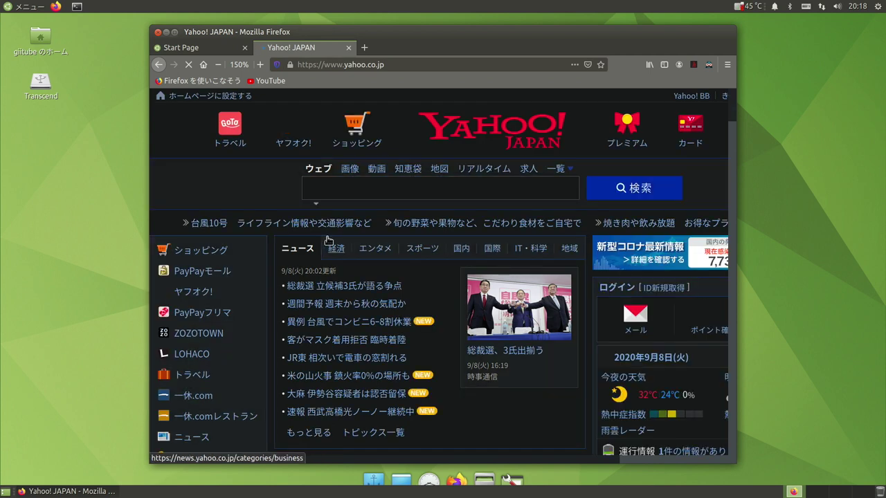
# Step: Turn Dark Reader off and back on to compare the appearance of the Yahoo! JAPAN page
pyautogui.click(707, 64)
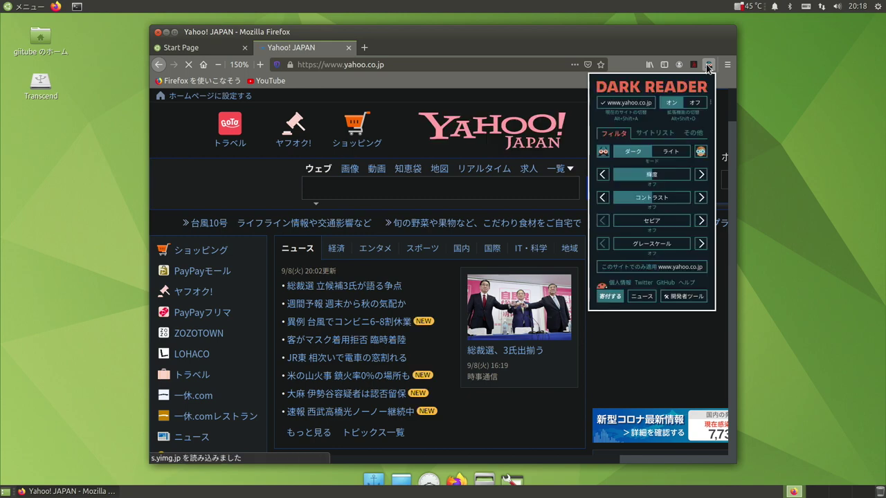
pyautogui.click(692, 104)
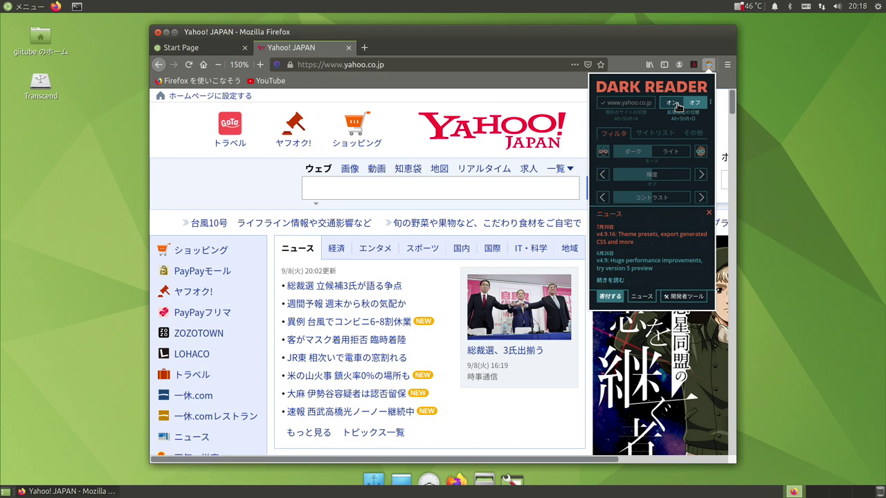
pyautogui.click(673, 103)
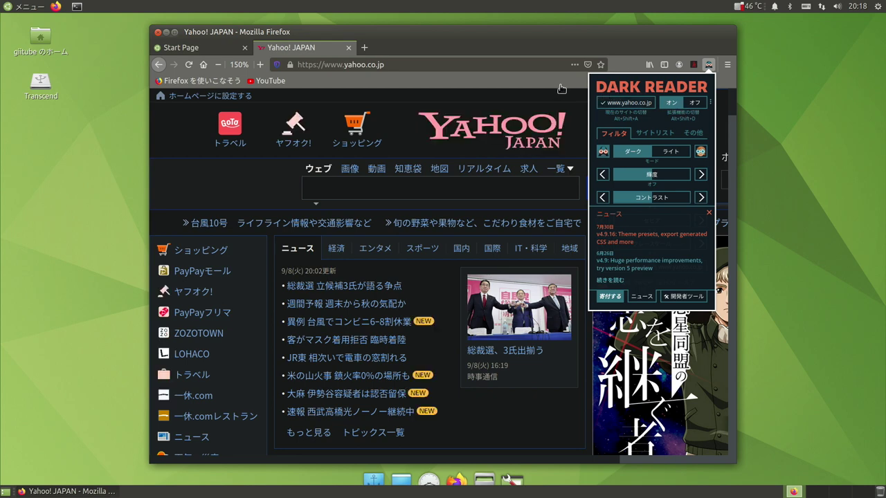
pyautogui.click(270, 80)
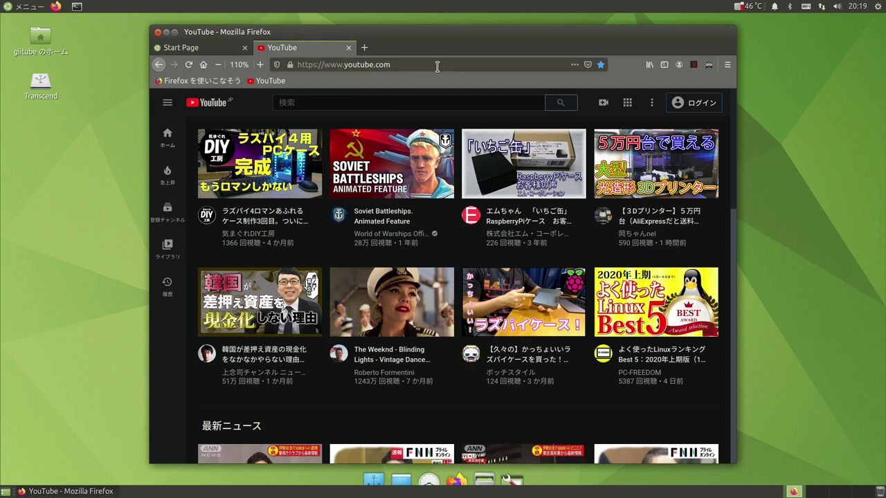
pyautogui.click(709, 65)
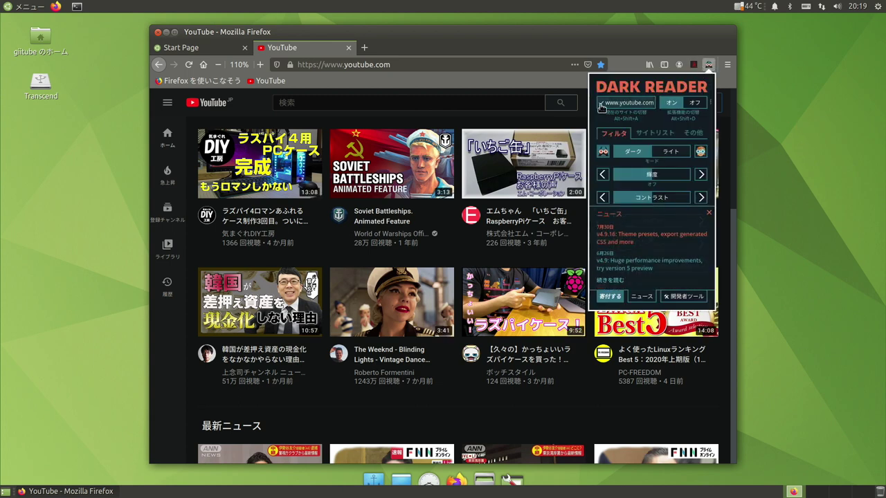
pyautogui.click(601, 106)
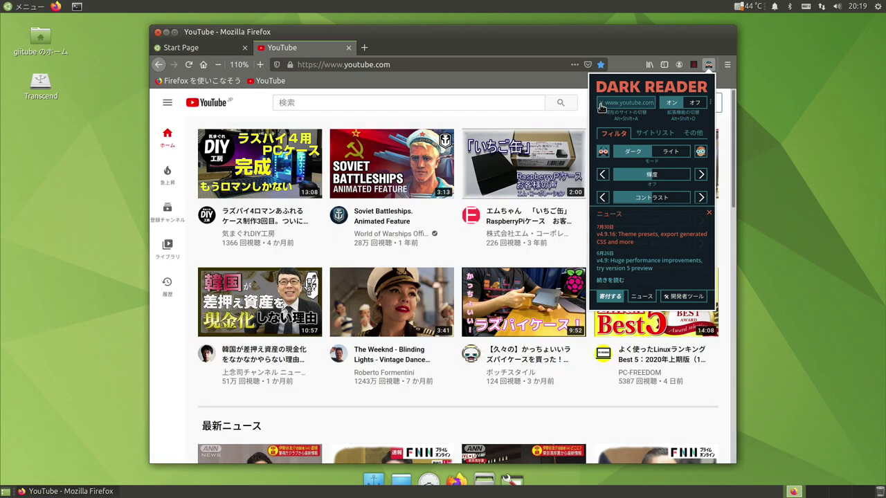